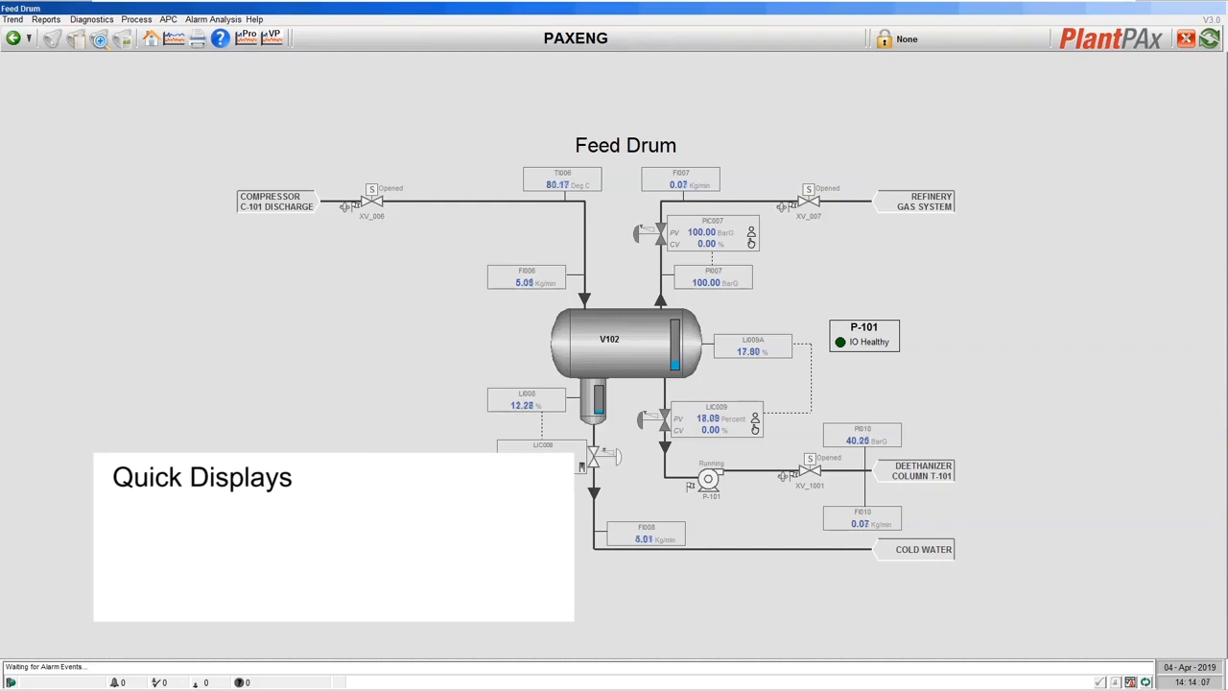
Step: Show the quick displays of flow input FI006, valve XV_1001 and pump P-101 side by side over the Feed Drum display
click(515, 279)
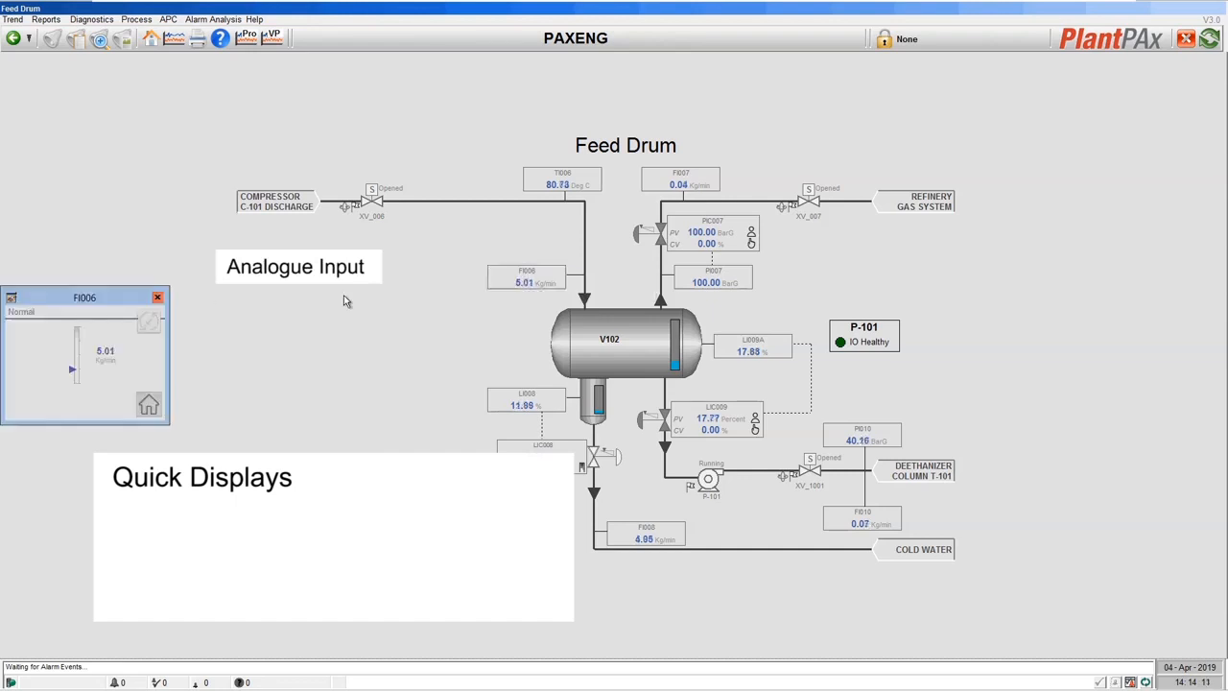
drag(99, 303, 314, 313)
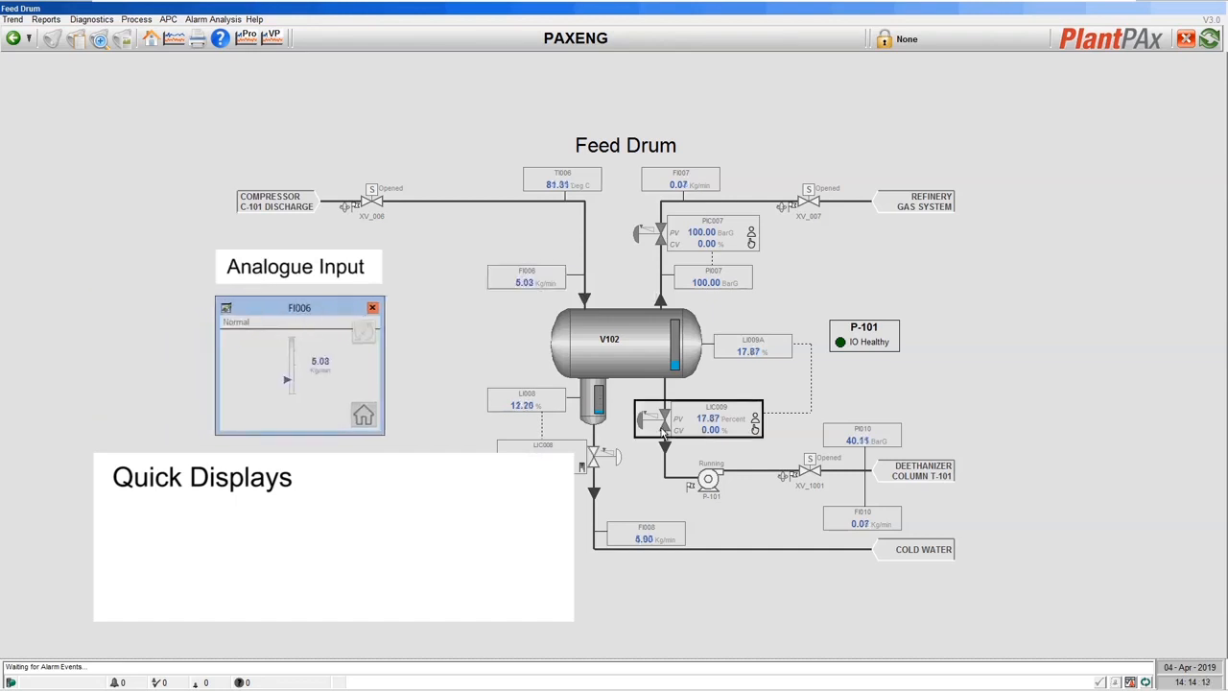
click(788, 476)
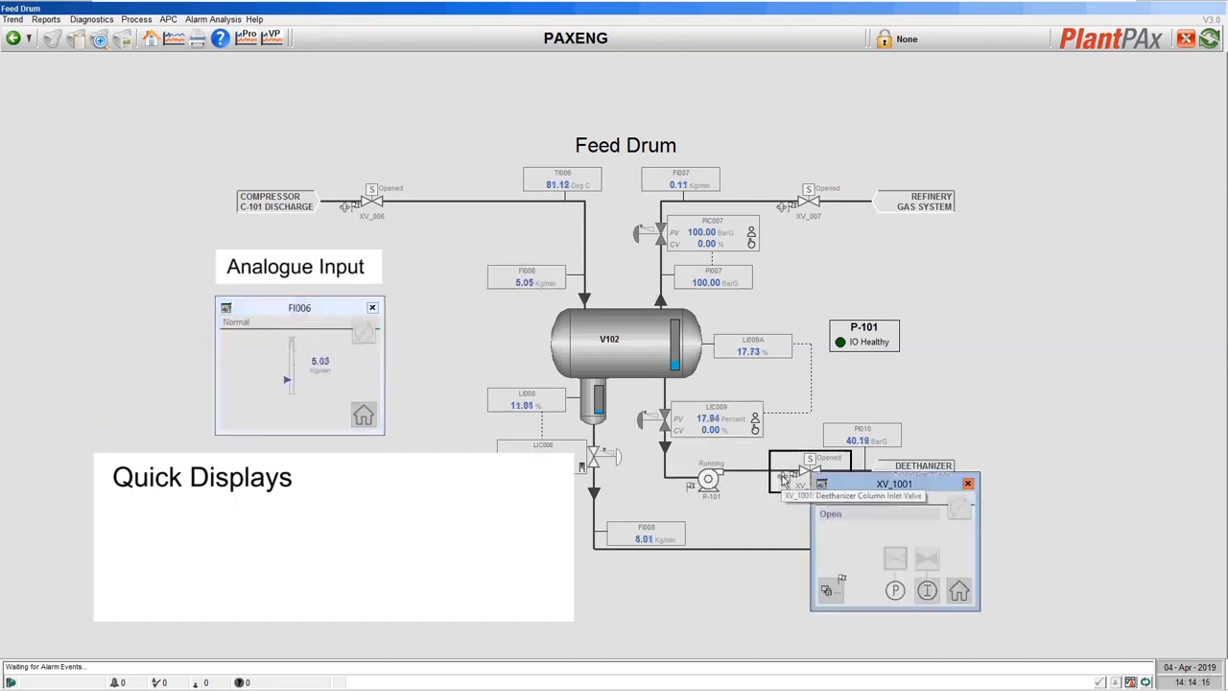
drag(854, 484, 461, 307)
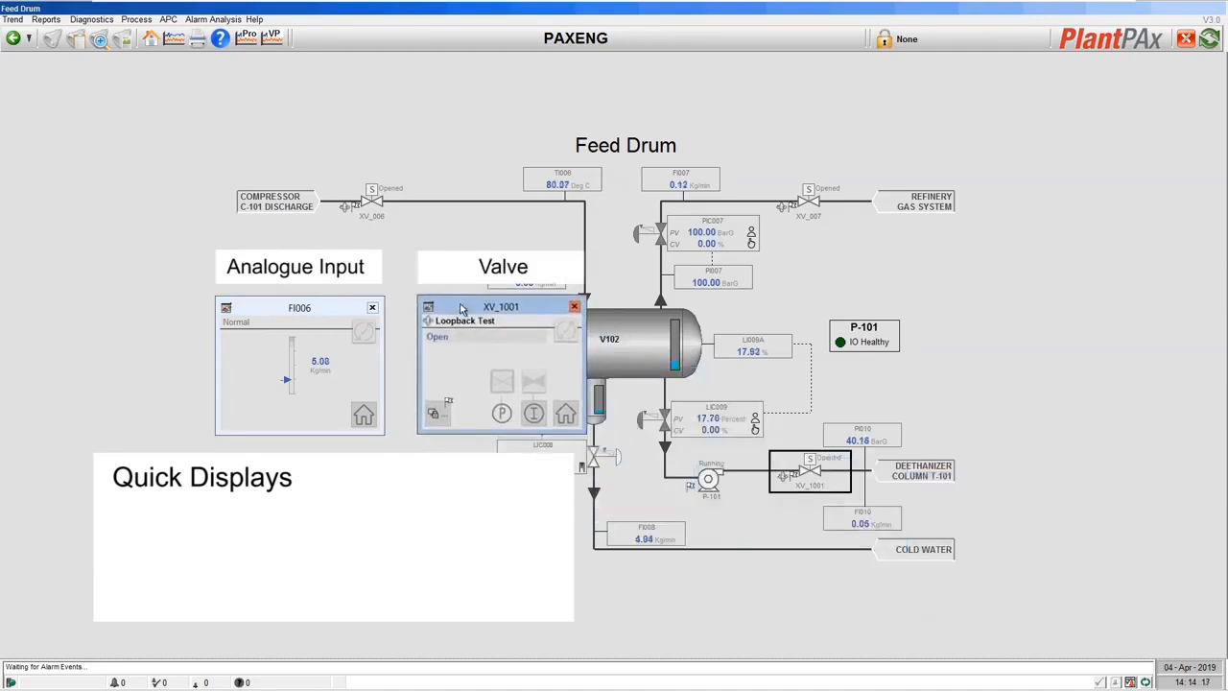
click(708, 478)
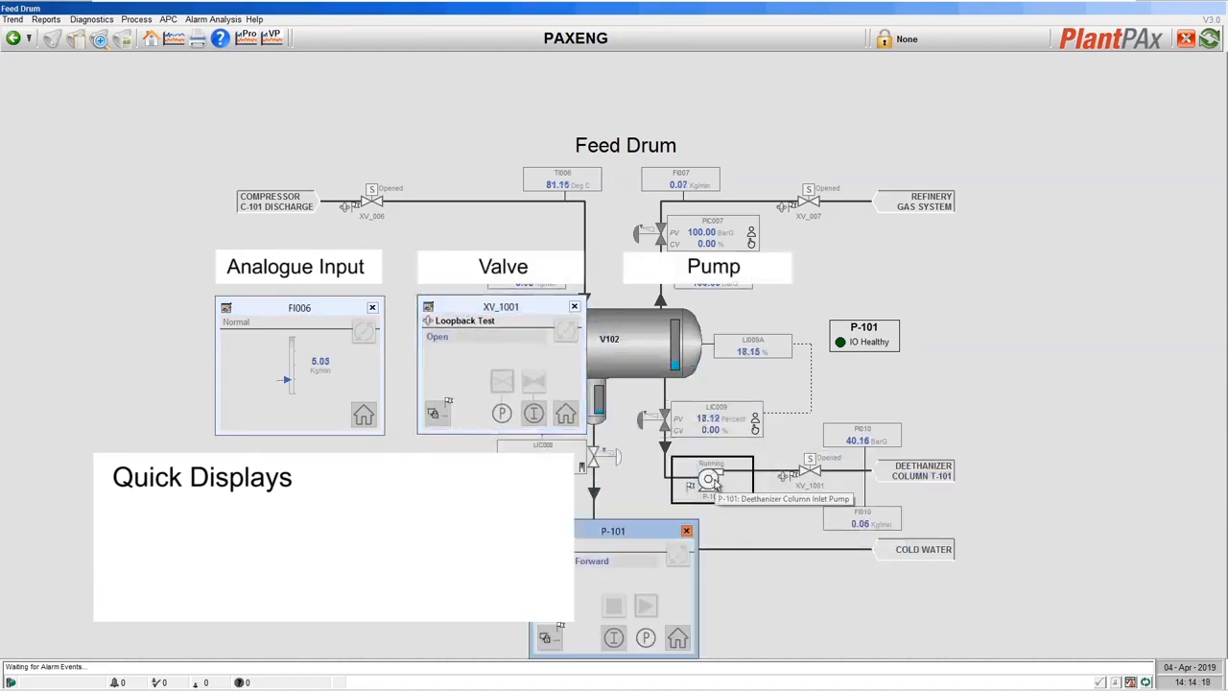
drag(628, 531, 721, 312)
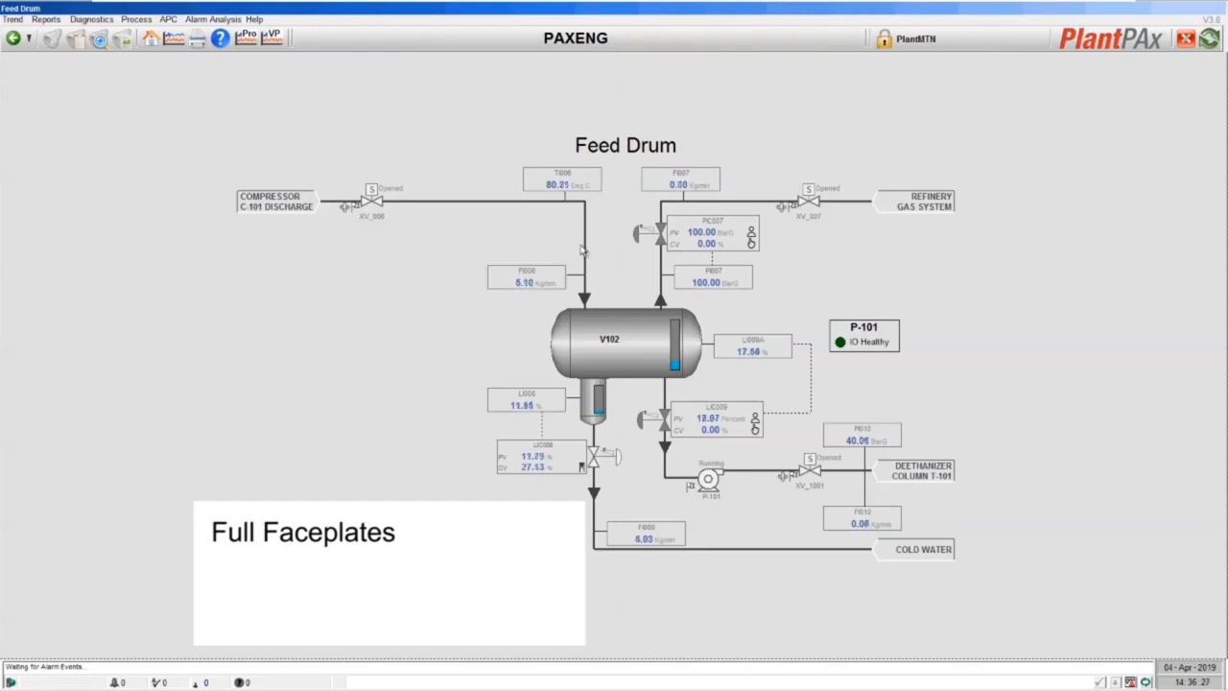
Step: Show the full faceplates of analogue input FI007, valve XV_1001 and pump P-101 side by side over the Feed Drum display
click(669, 185)
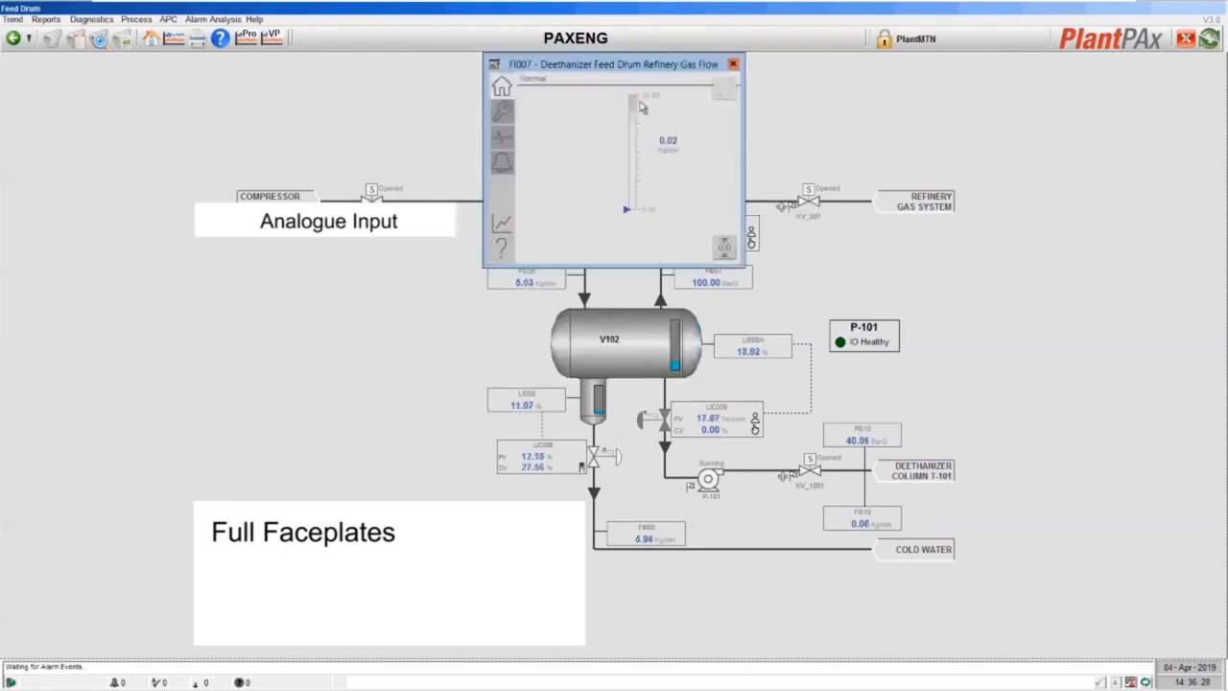
drag(606, 69, 314, 267)
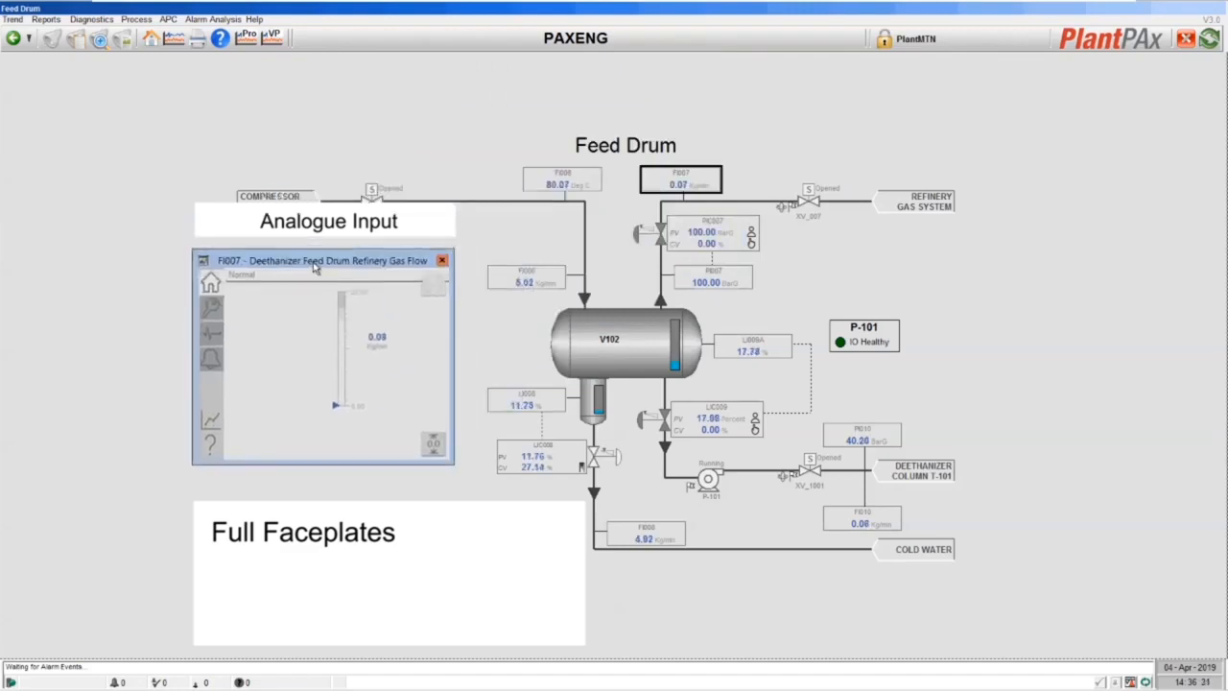
click(804, 477)
drag(846, 462, 501, 268)
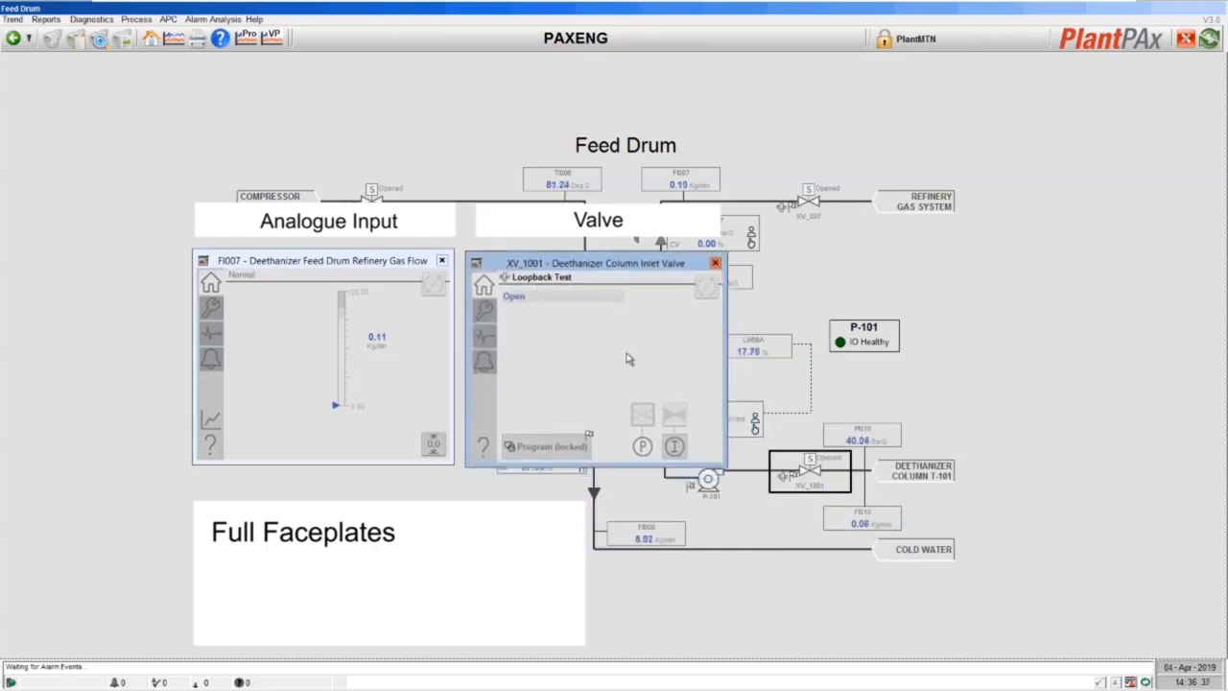
click(720, 486)
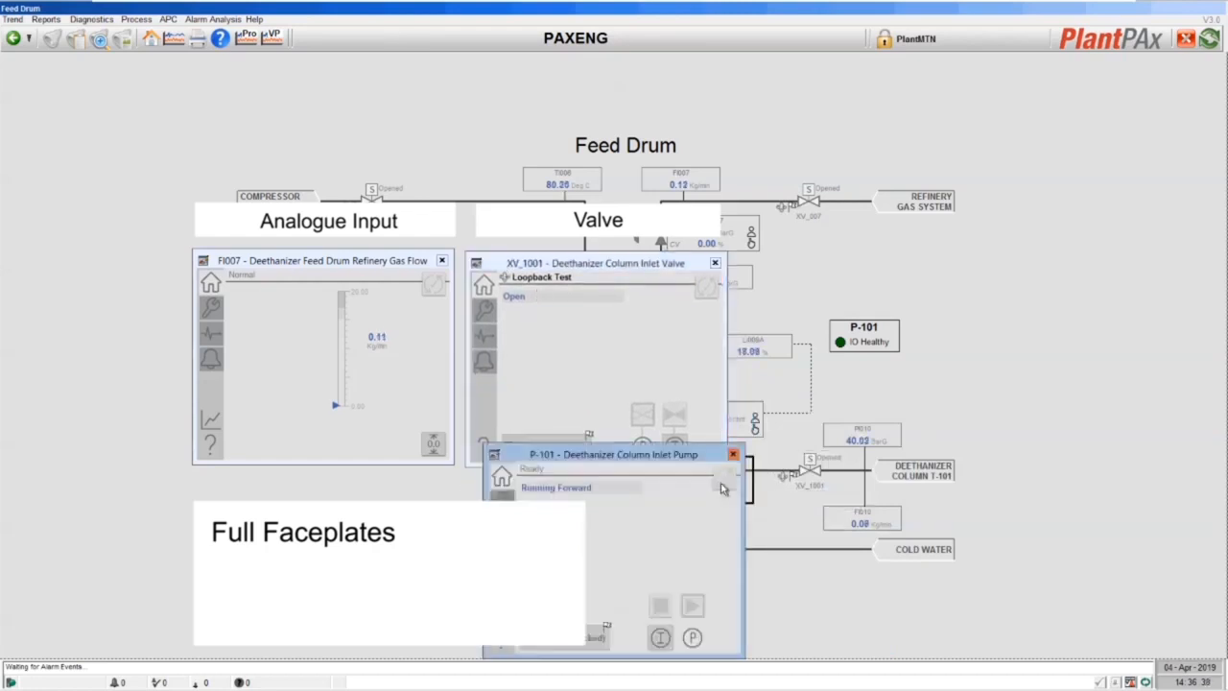
drag(640, 446, 892, 267)
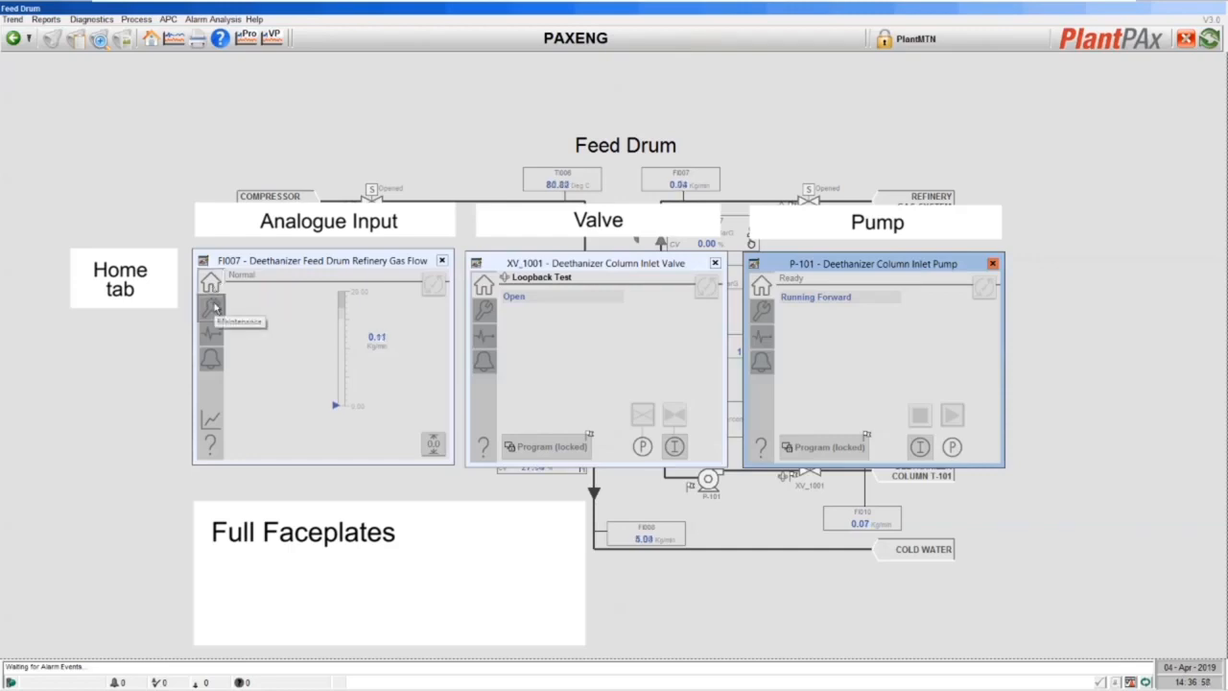
Step: Show the maintenance settings in the FI007, XV_1001 and P-101 faceplates
click(213, 306)
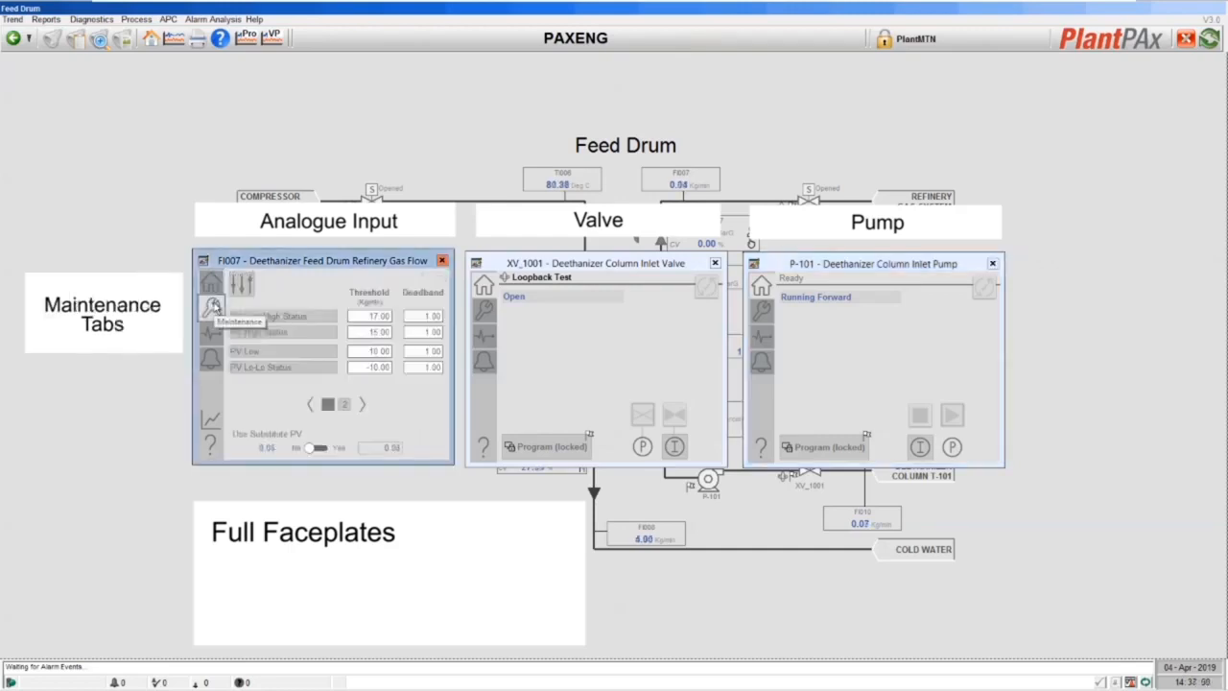
click(484, 309)
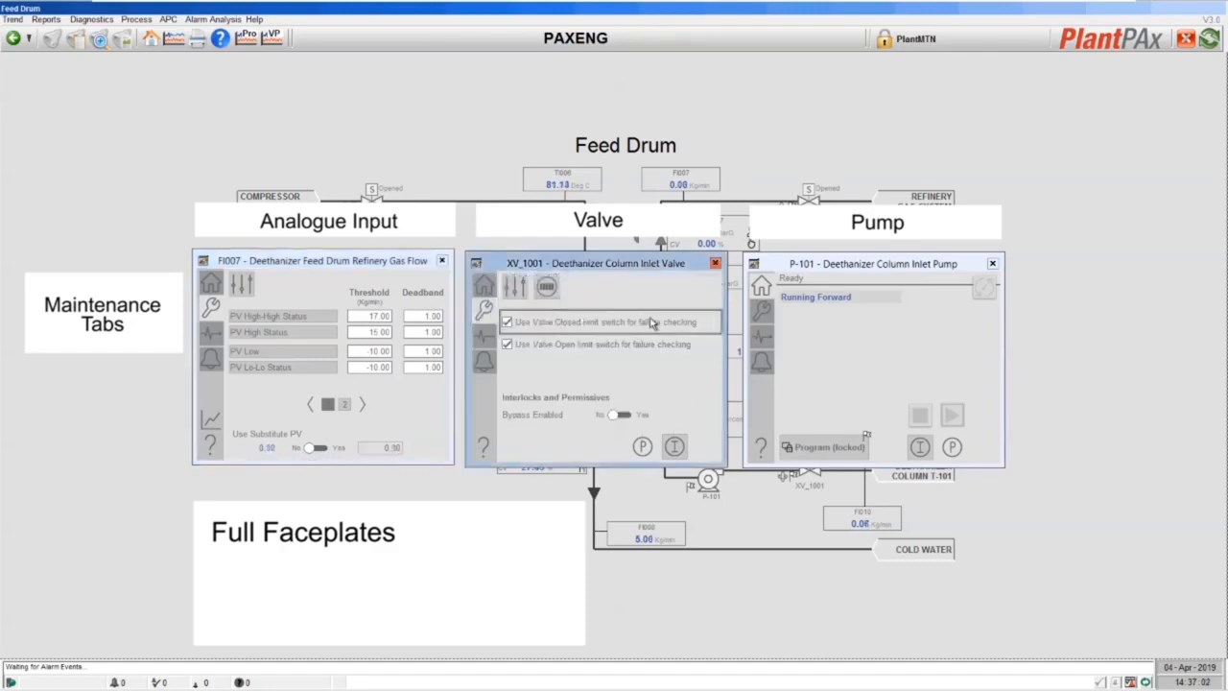
click(760, 311)
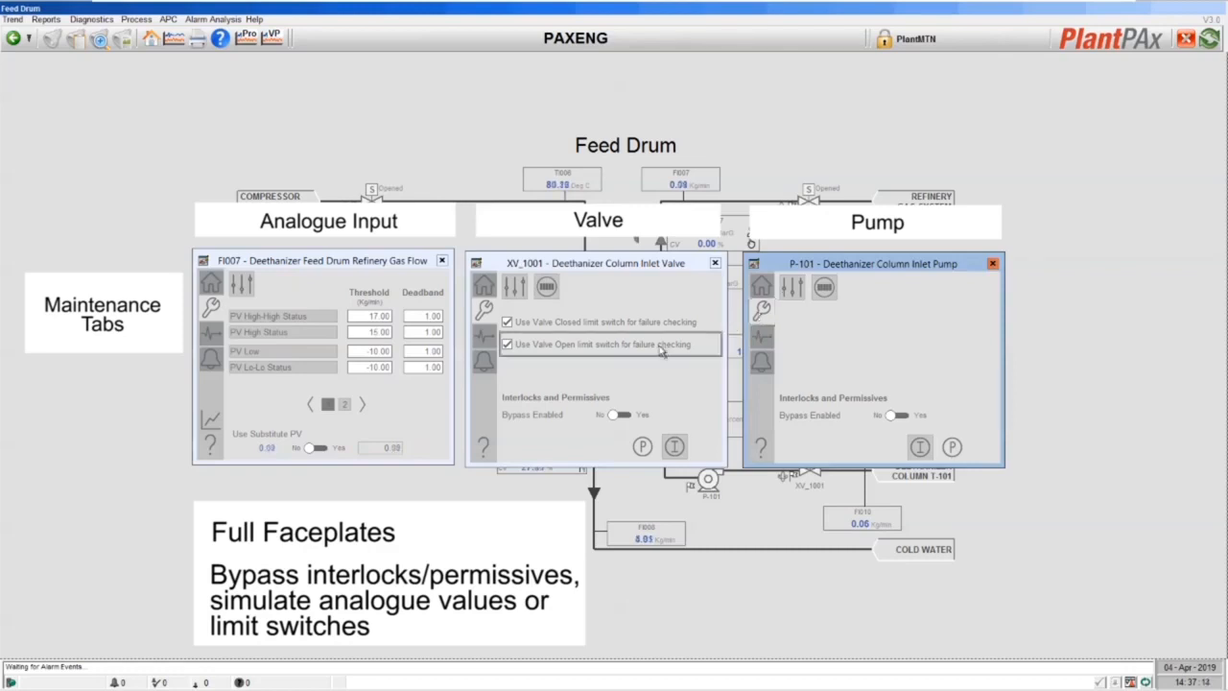
Step: Show the diagnostic information in the FI007, XV_1001 and P-101 faceplates
click(209, 335)
click(483, 334)
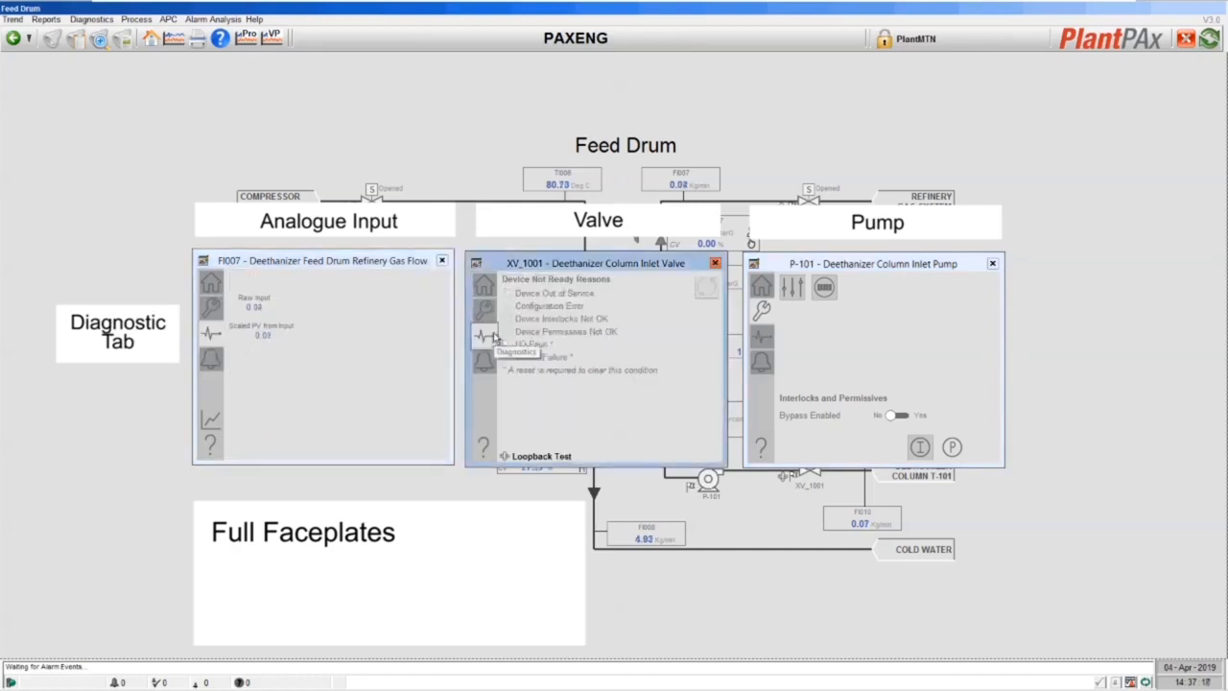
click(761, 336)
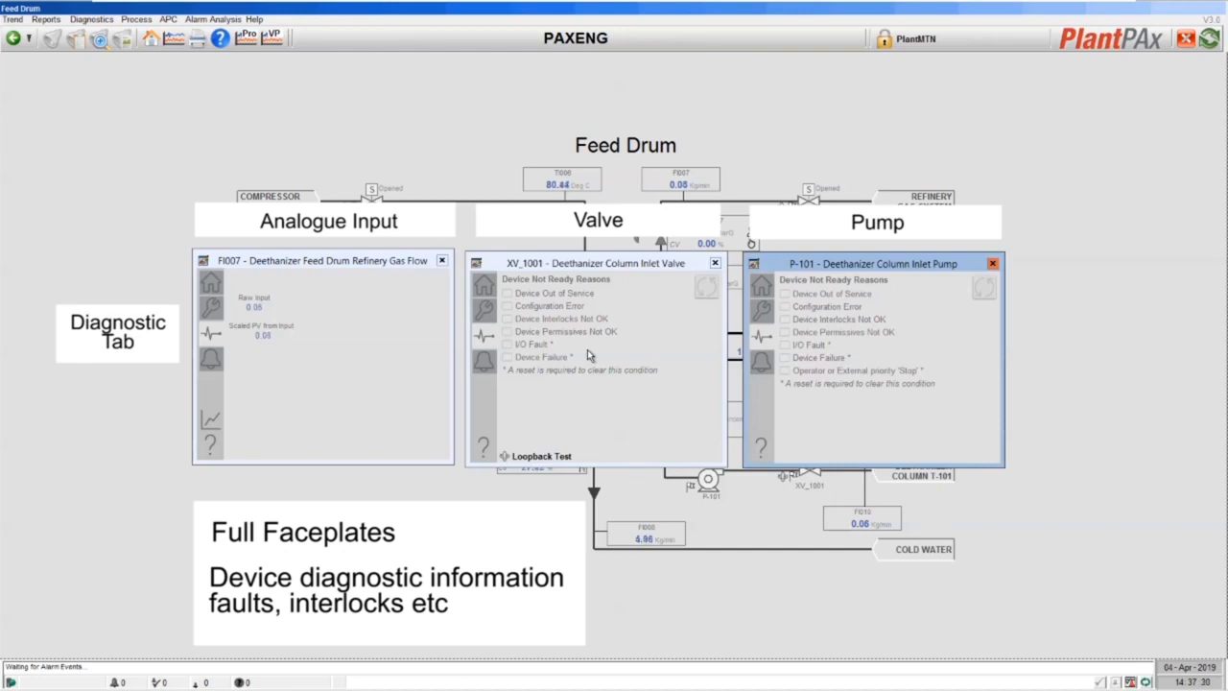
Step: Show the alarms in the FI007, XV_1001 and P-101 faceplates and request the help for FI007
click(211, 360)
click(482, 361)
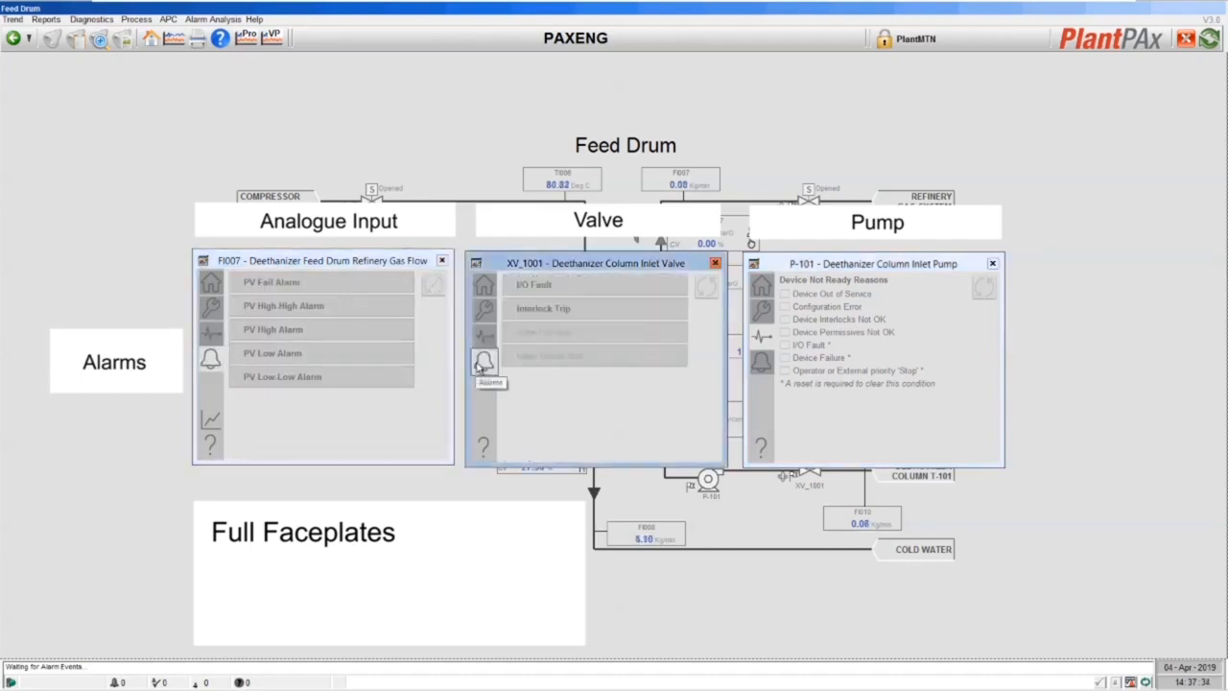
click(761, 361)
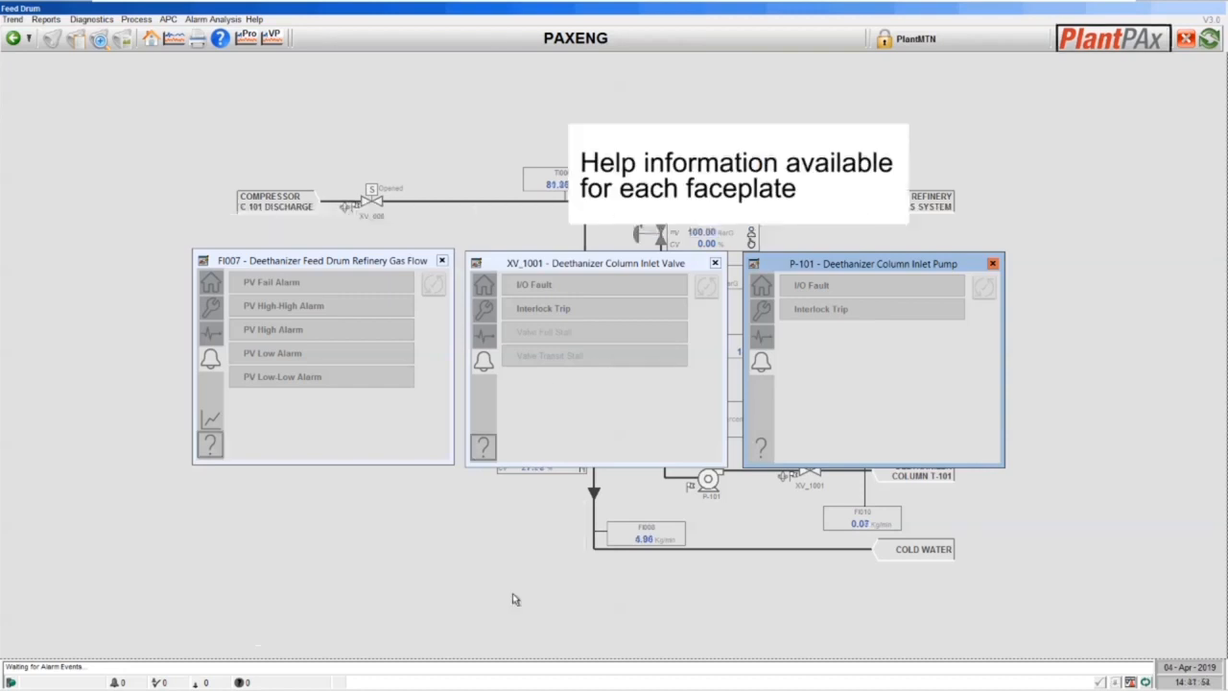
click(210, 447)
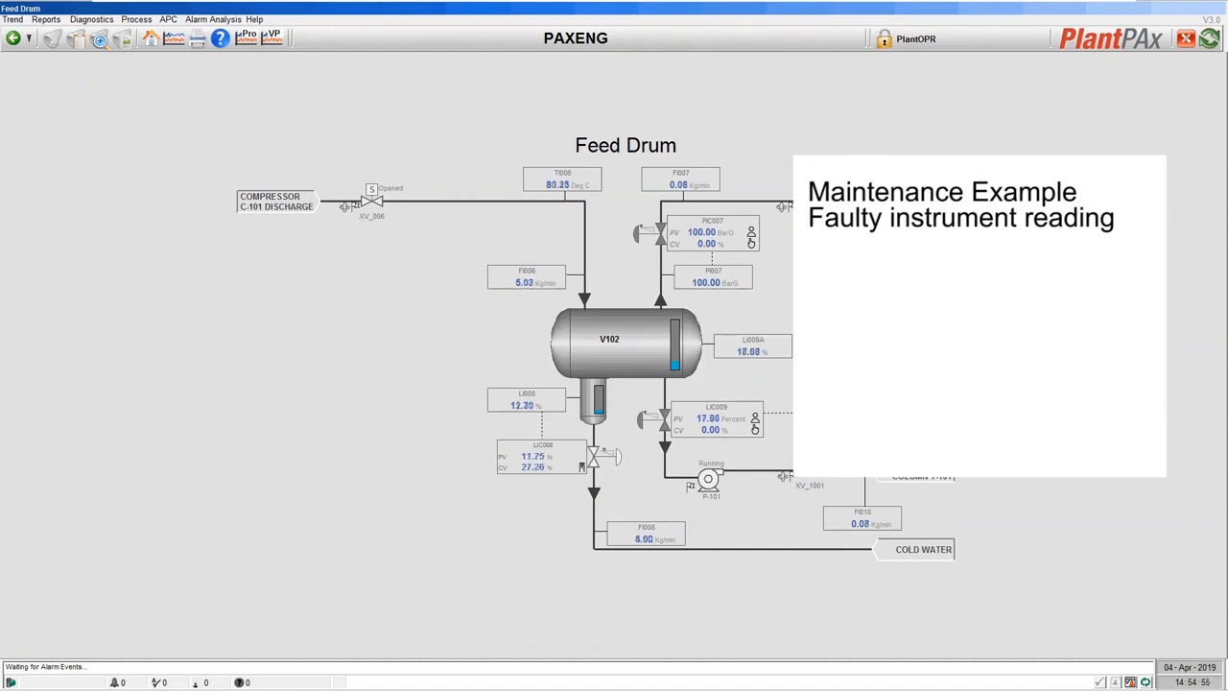
Step: Bring up the maintenance settings of the FI007 refinery gas flow faceplate and move it clear of the FI007 indicator
click(701, 186)
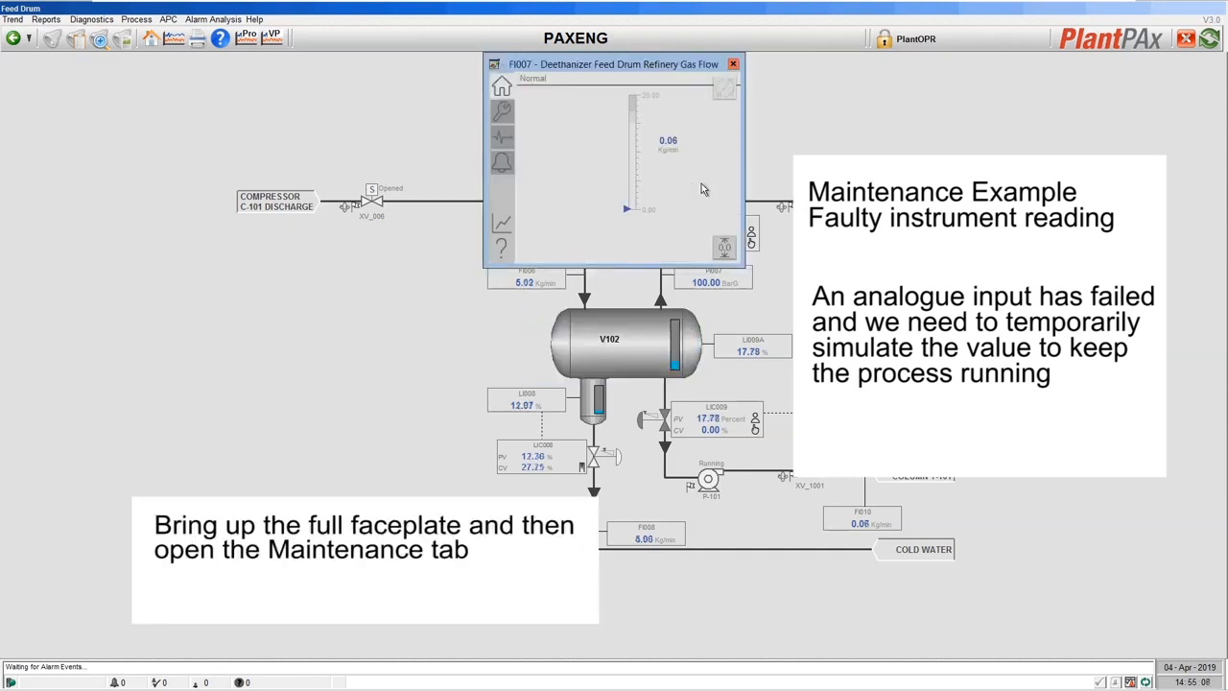
drag(597, 69, 503, 212)
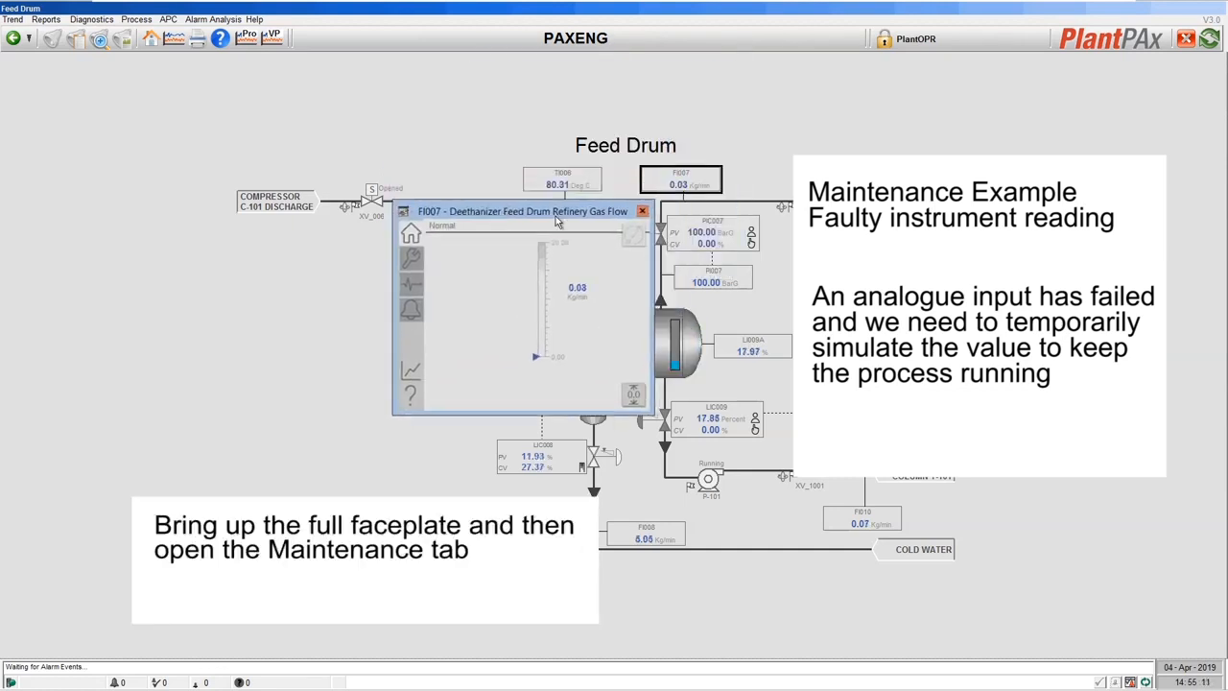
click(412, 261)
drag(496, 215, 397, 263)
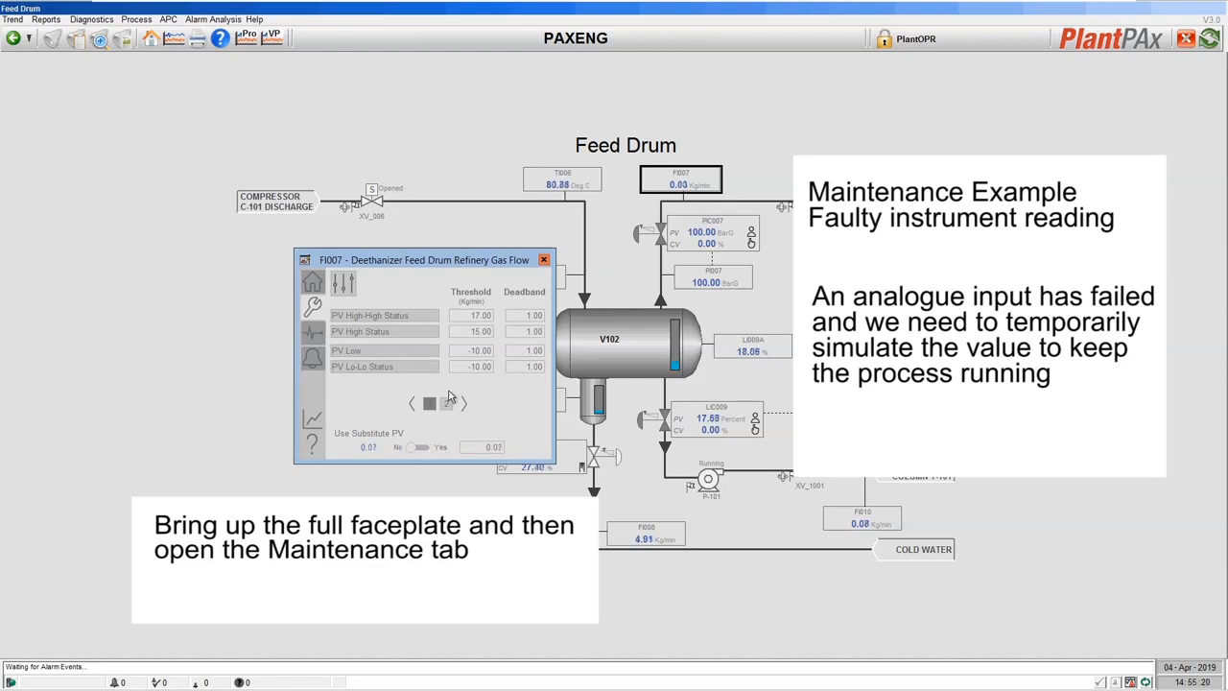
Step: Log in as the maintenance user PlantMTN with the account password and close the security access window
click(885, 40)
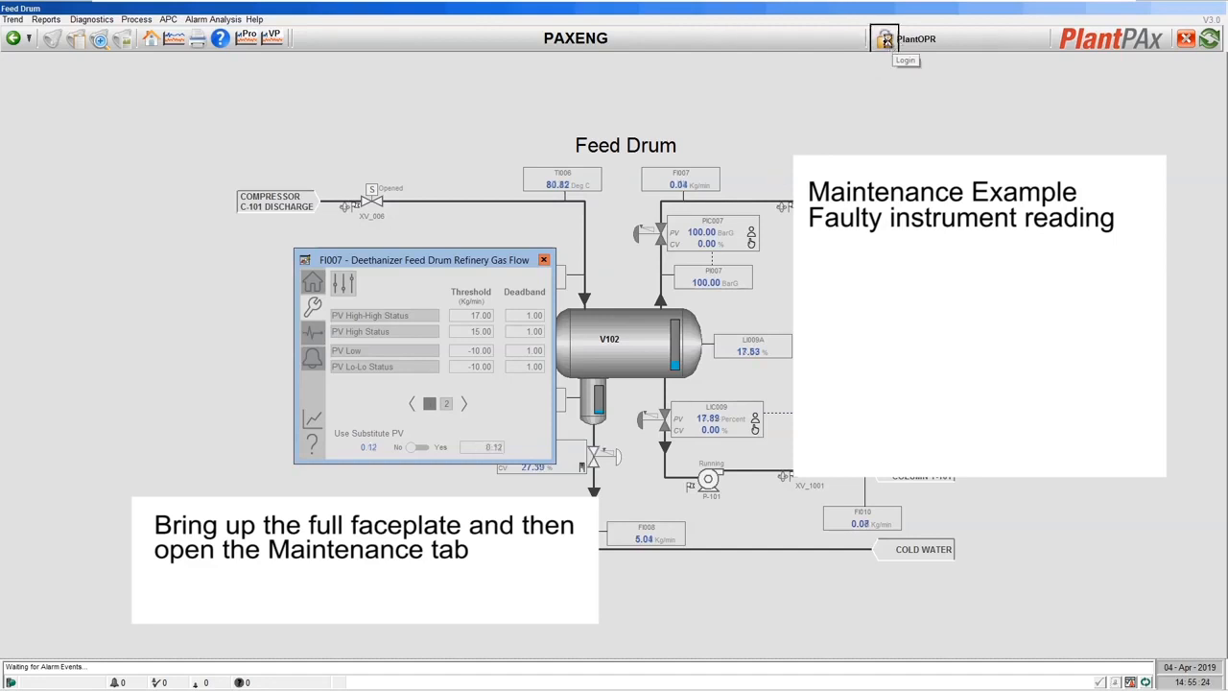
text(Plant)
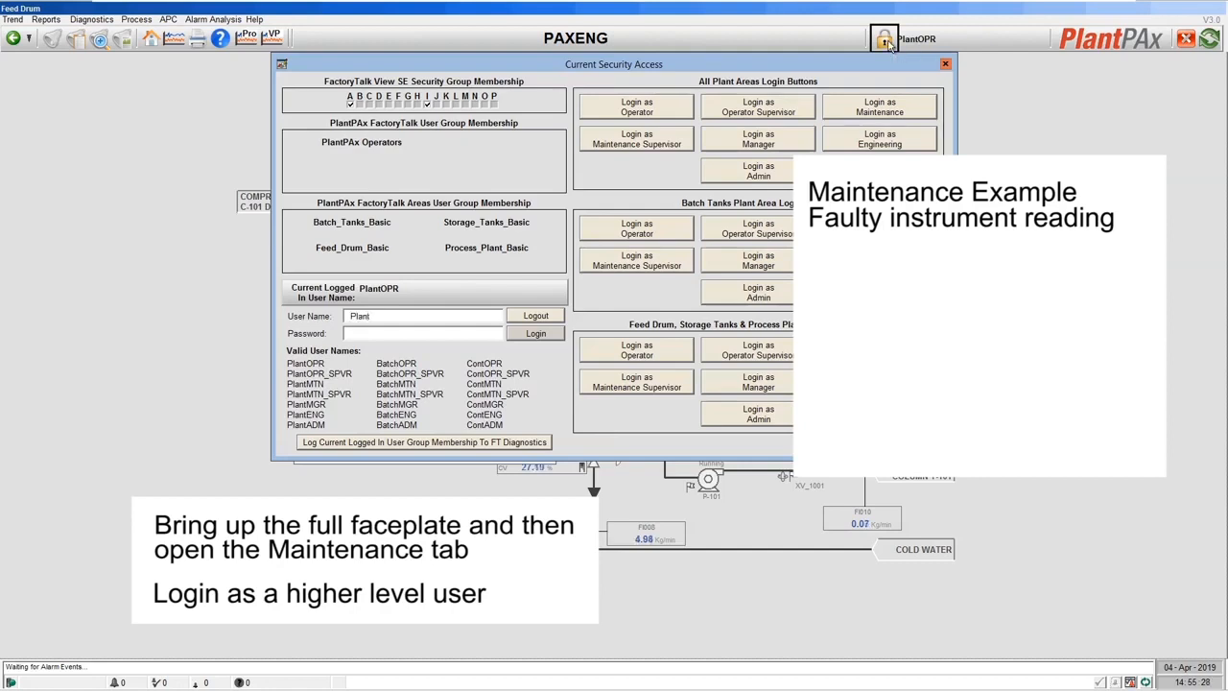
text(MTN)
key(Tab)
text(***********)
key(Return)
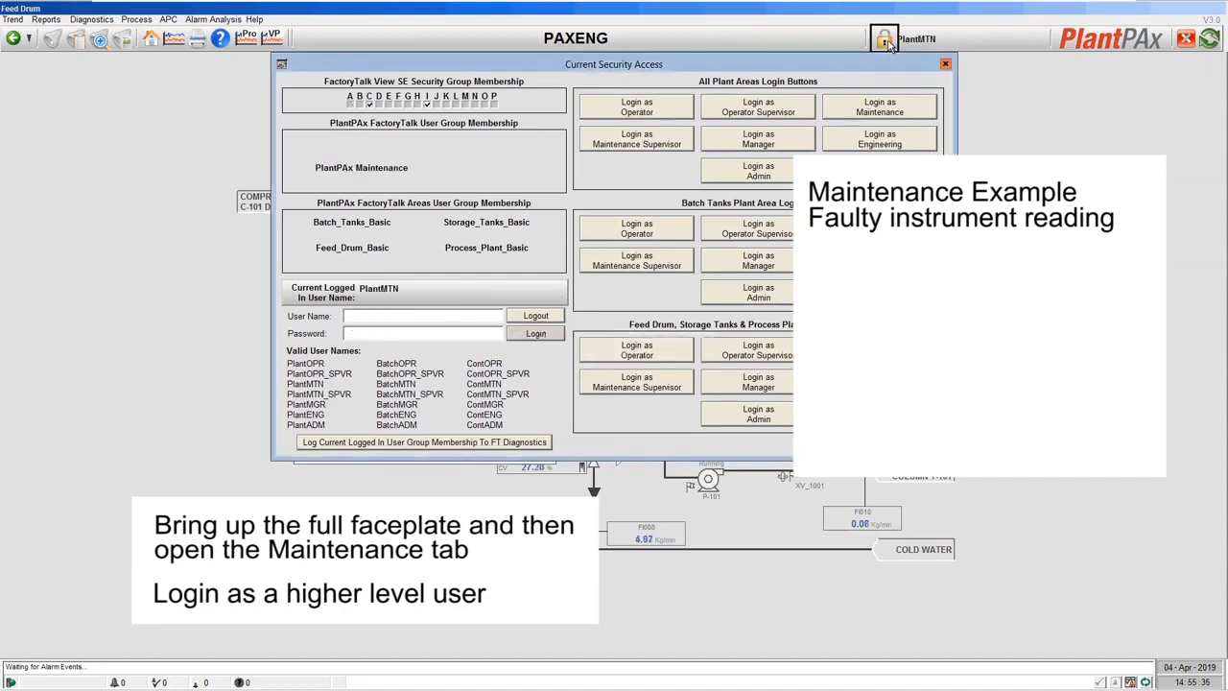
click(945, 65)
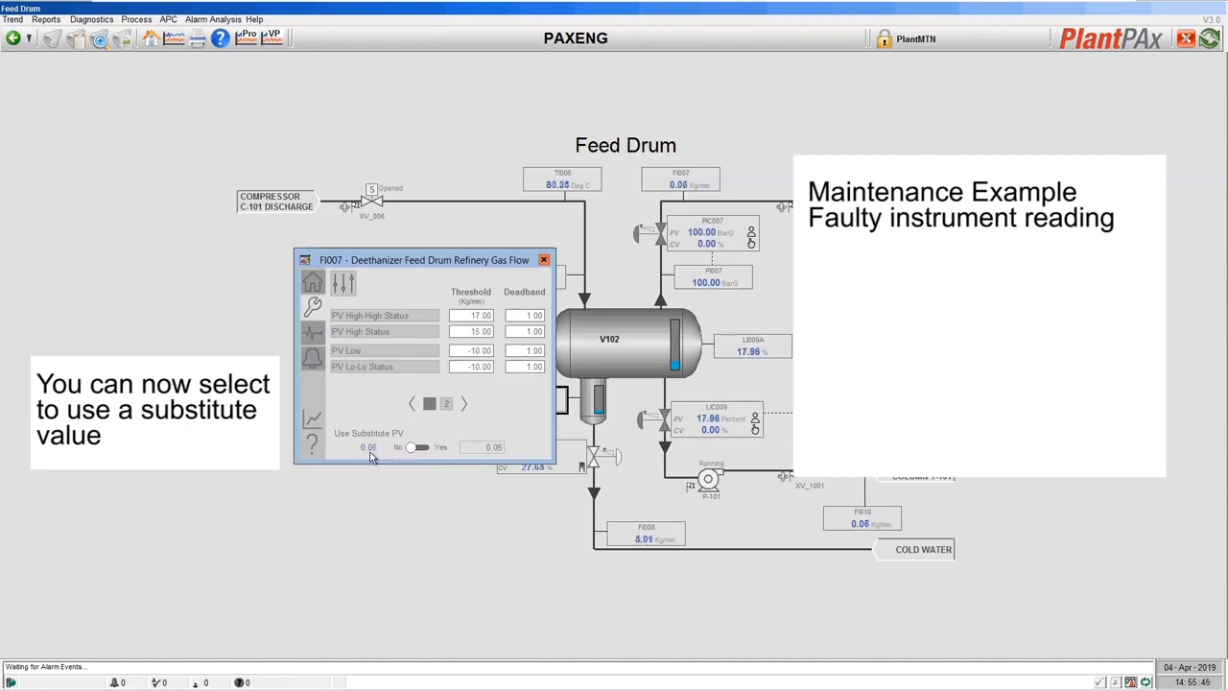
Step: Enable the substitute PV for FI007 with confirmation, set the substitute value to 10.0 and close the faceplate
click(433, 451)
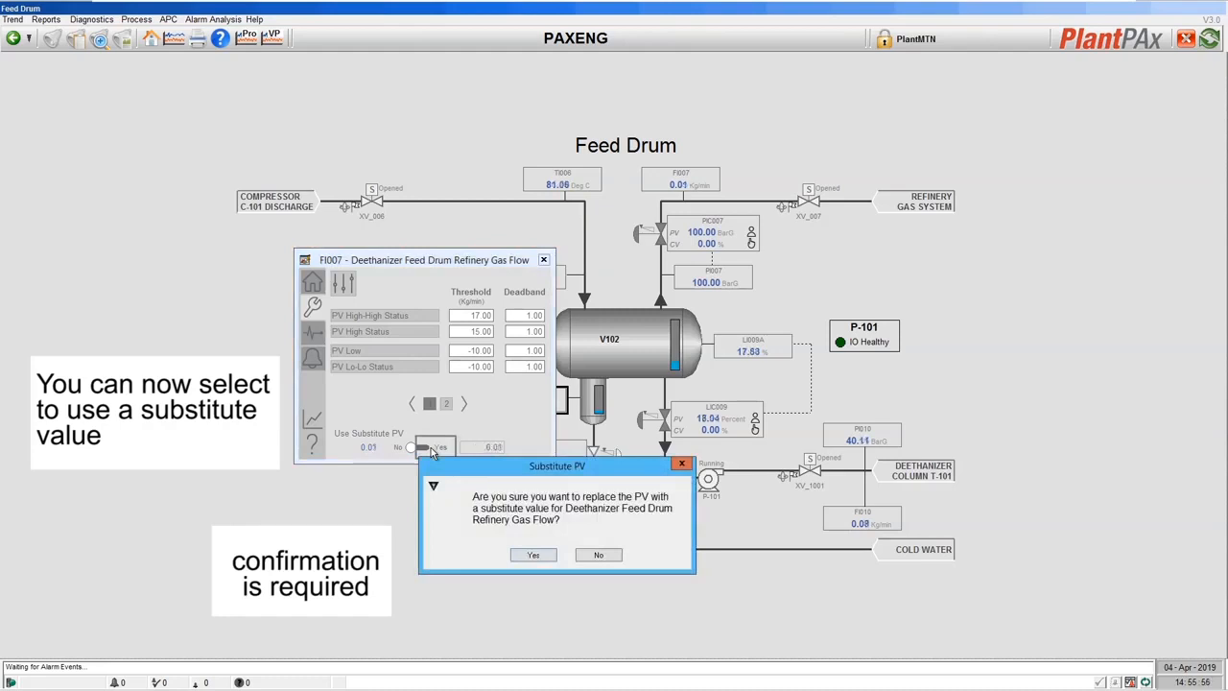
click(533, 555)
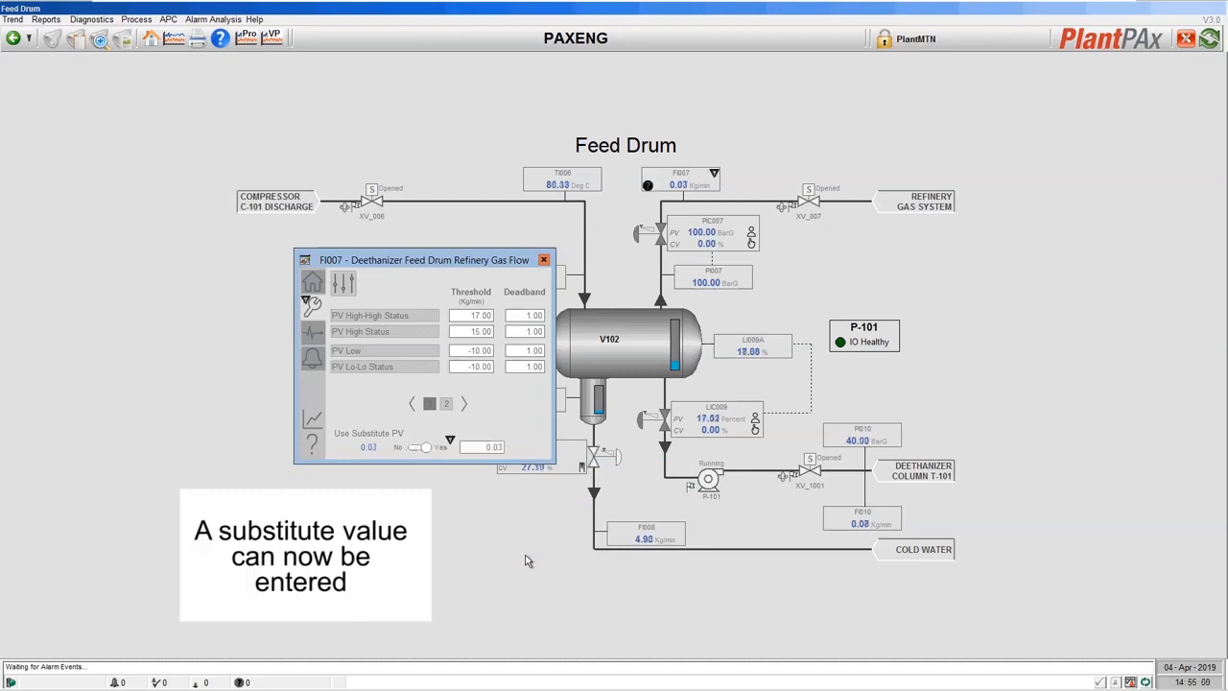
click(480, 448)
text(10.0)
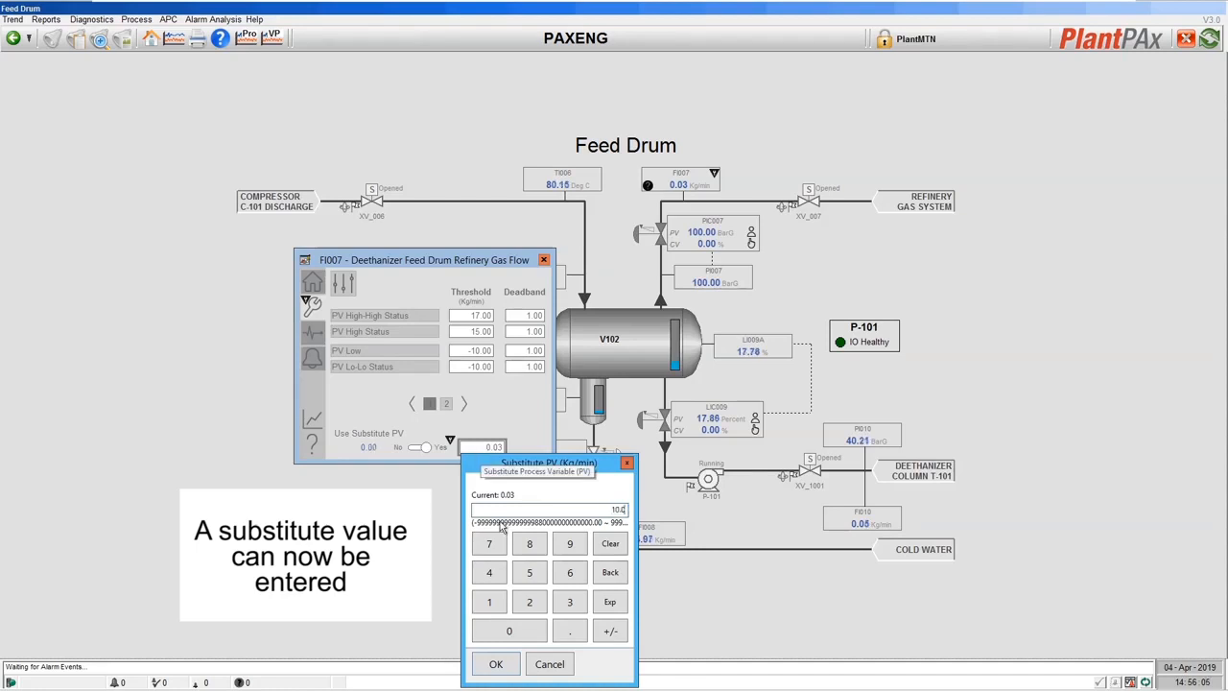
click(496, 665)
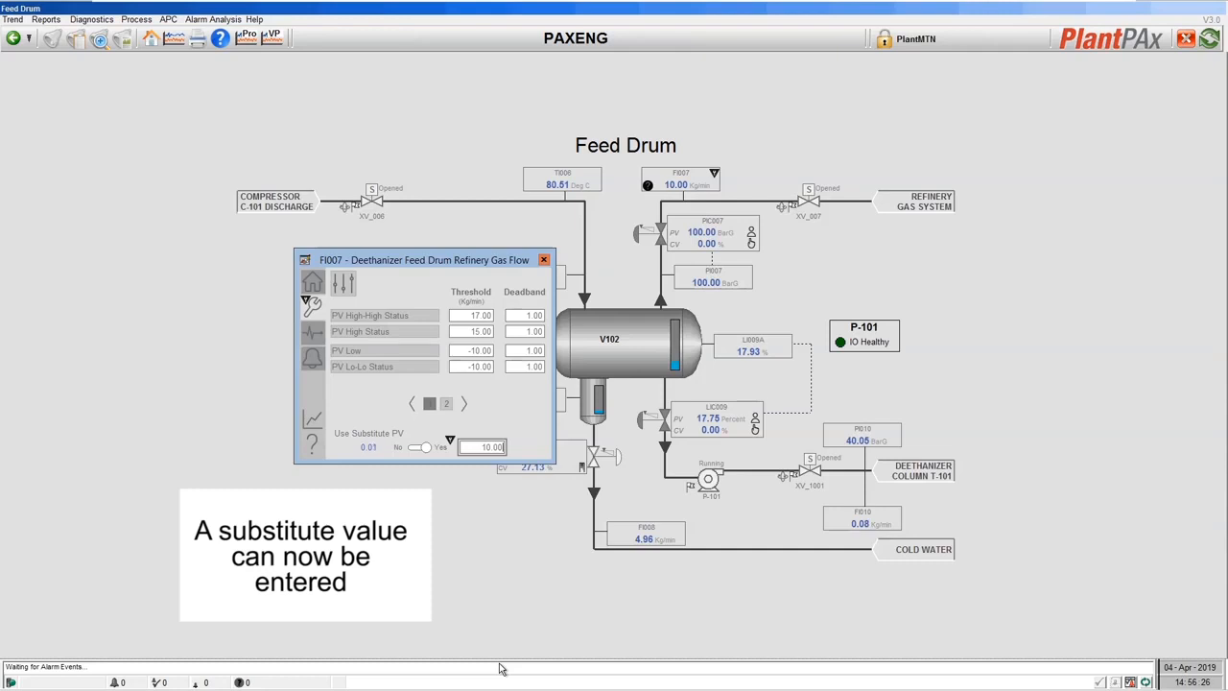
click(544, 261)
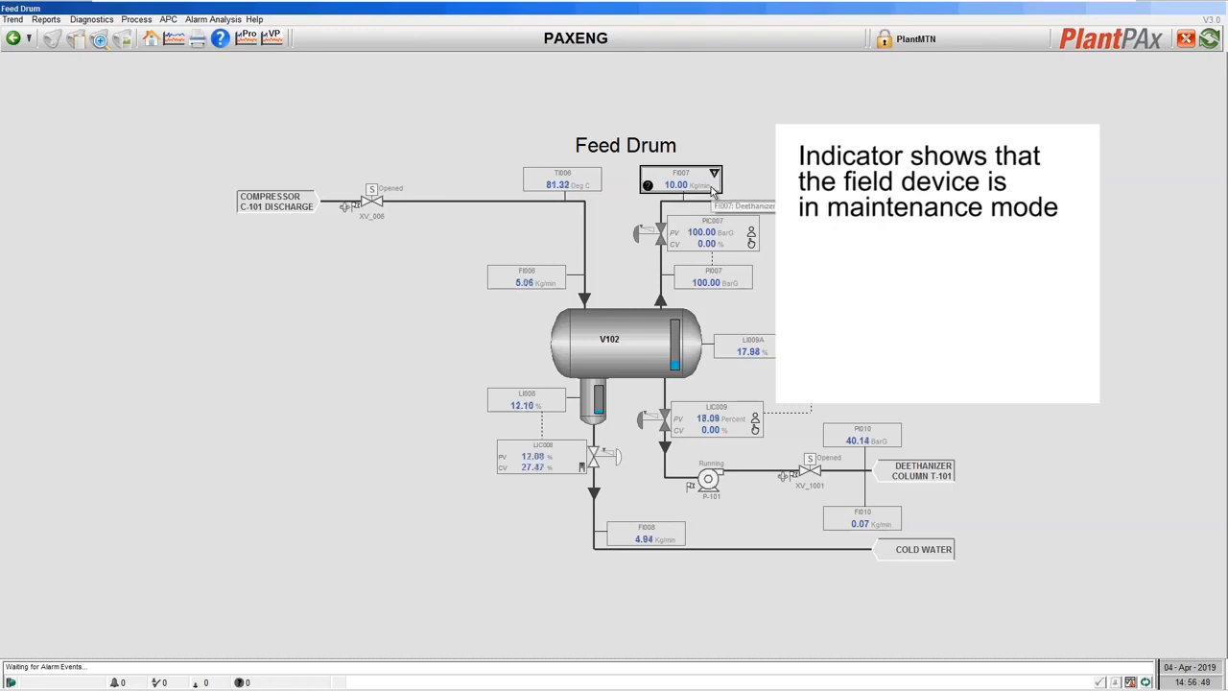
Step: Reopen the FI007 maintenance settings and switch Use Substitute PV to No
click(710, 186)
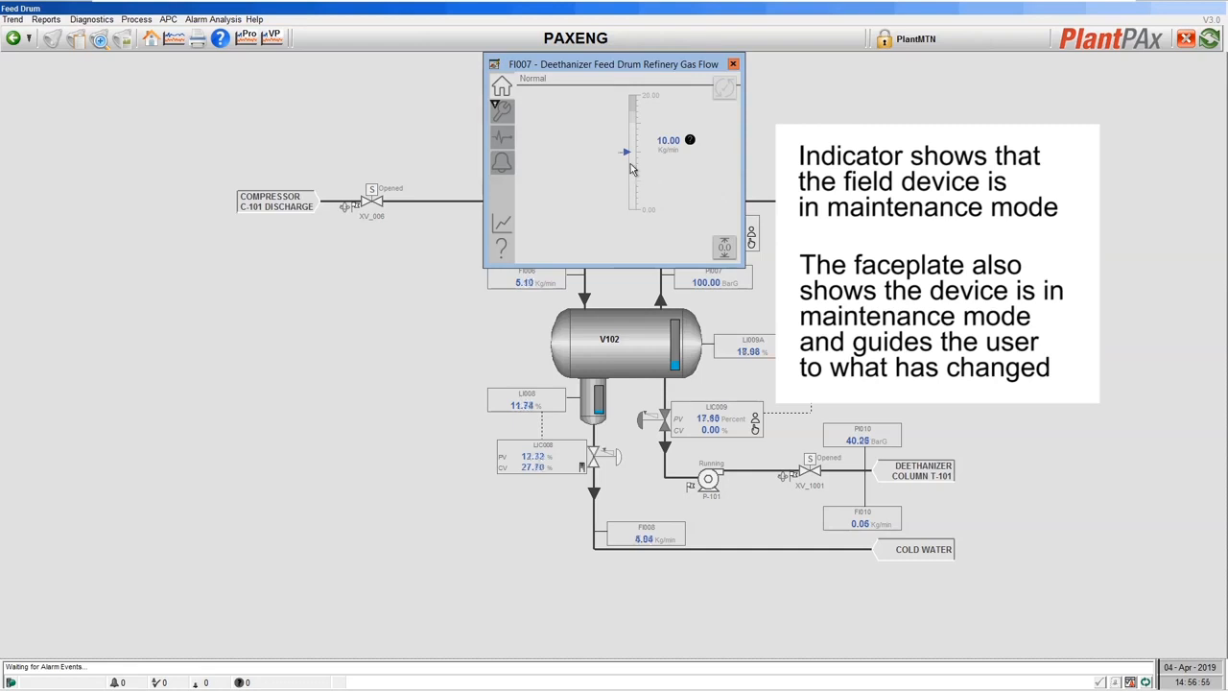
click(501, 111)
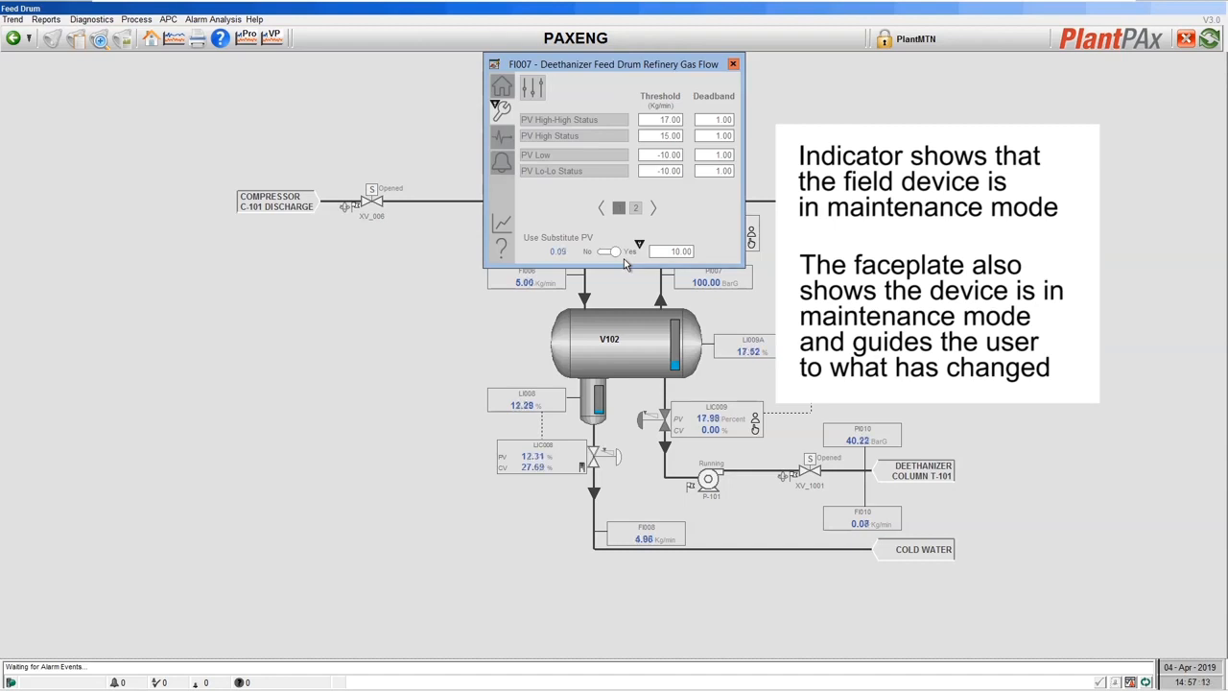
drag(587, 61, 389, 172)
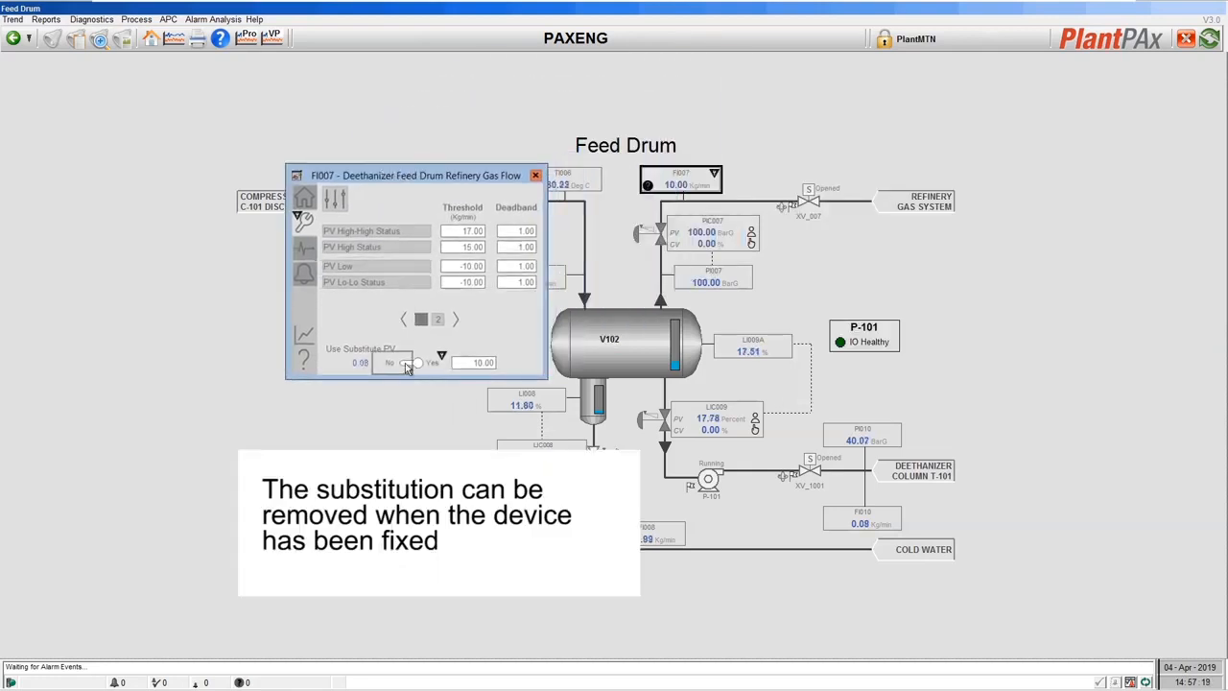
click(405, 362)
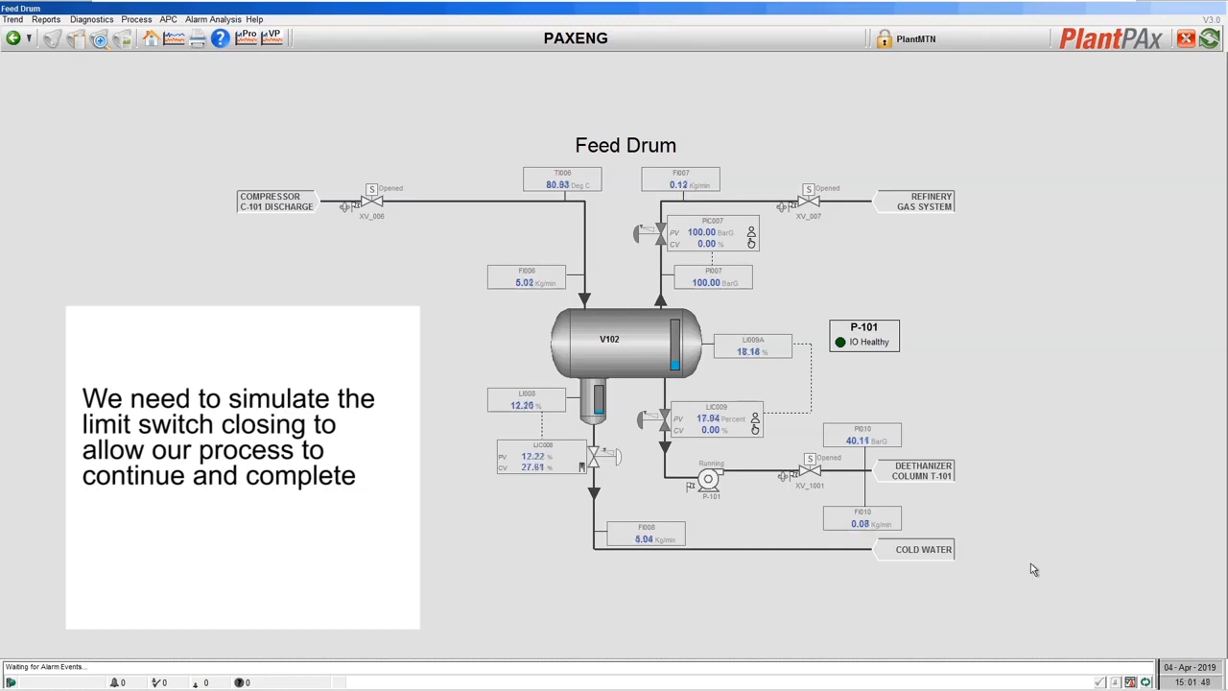
Step: In the XV_1001 valve's maintenance settings, disable the use of the Valve Closed limit switch for failure checking
click(806, 474)
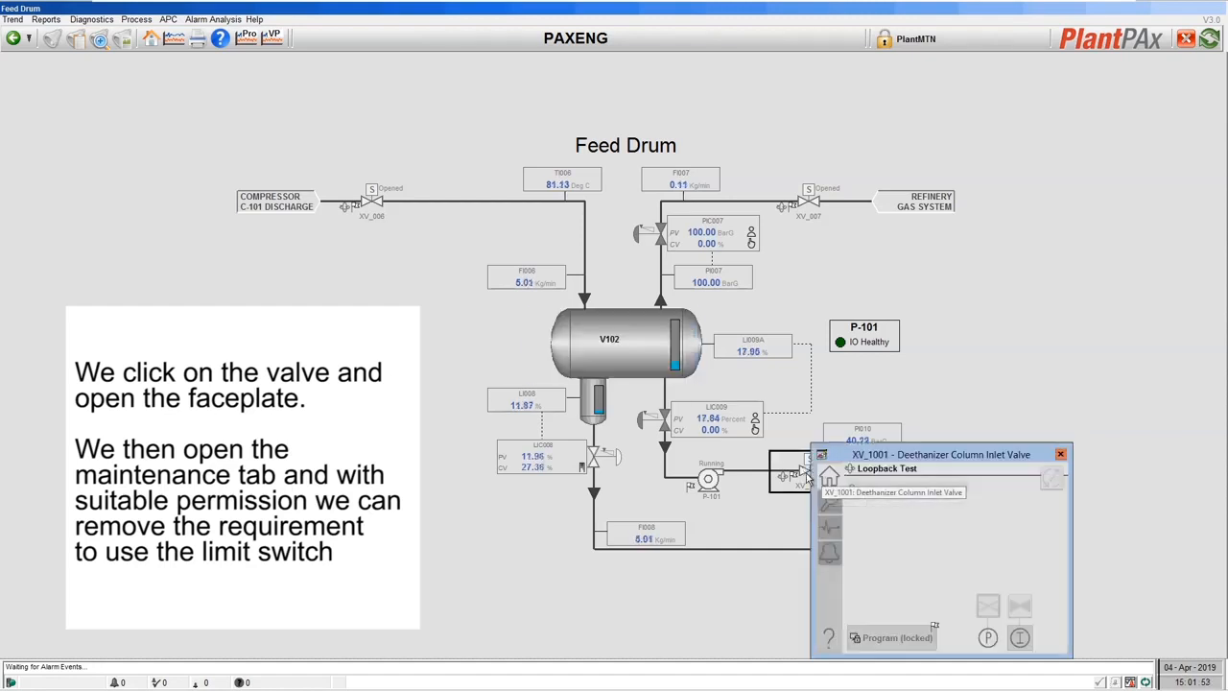
drag(850, 450, 466, 401)
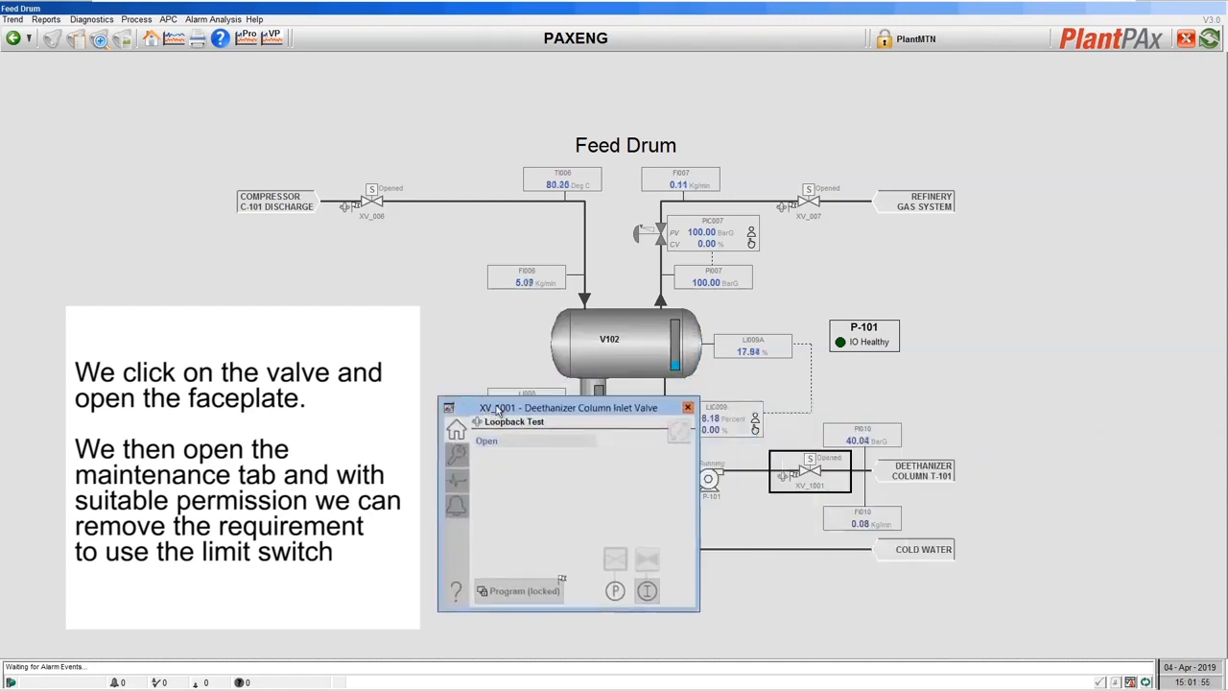
click(457, 456)
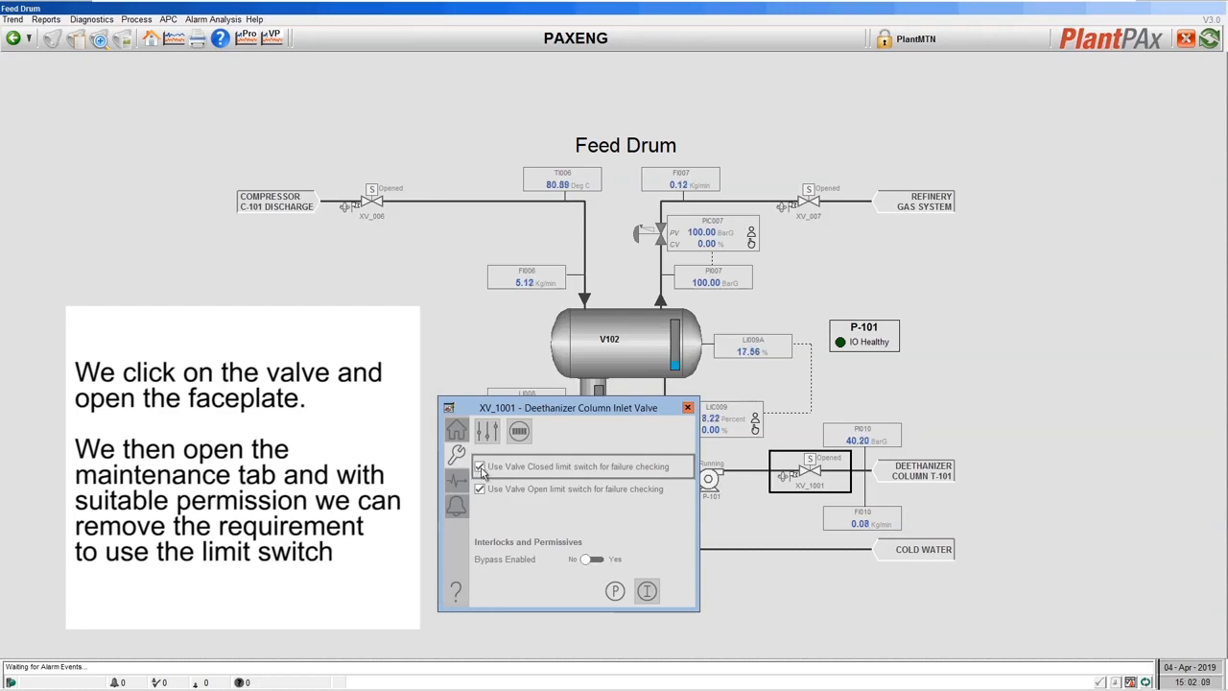
click(480, 467)
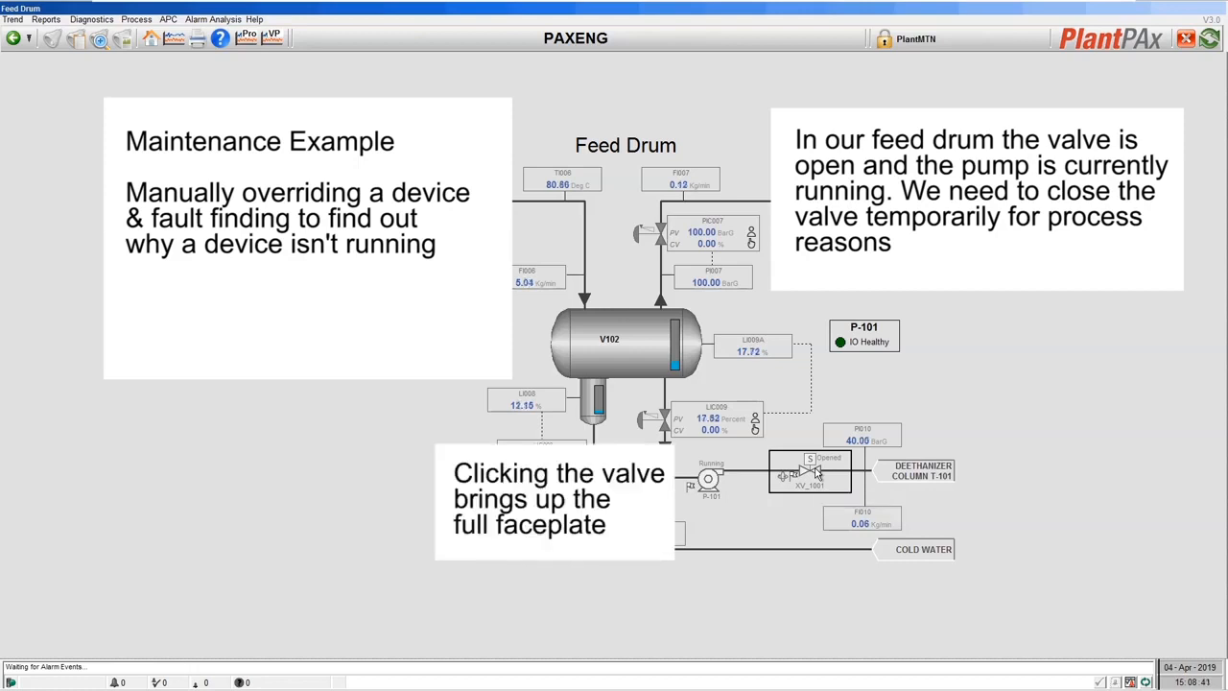
Step: Take maintenance control of valve XV_1001 through its command source faceplate, then command the valve closed and dismiss its faceplate
click(814, 470)
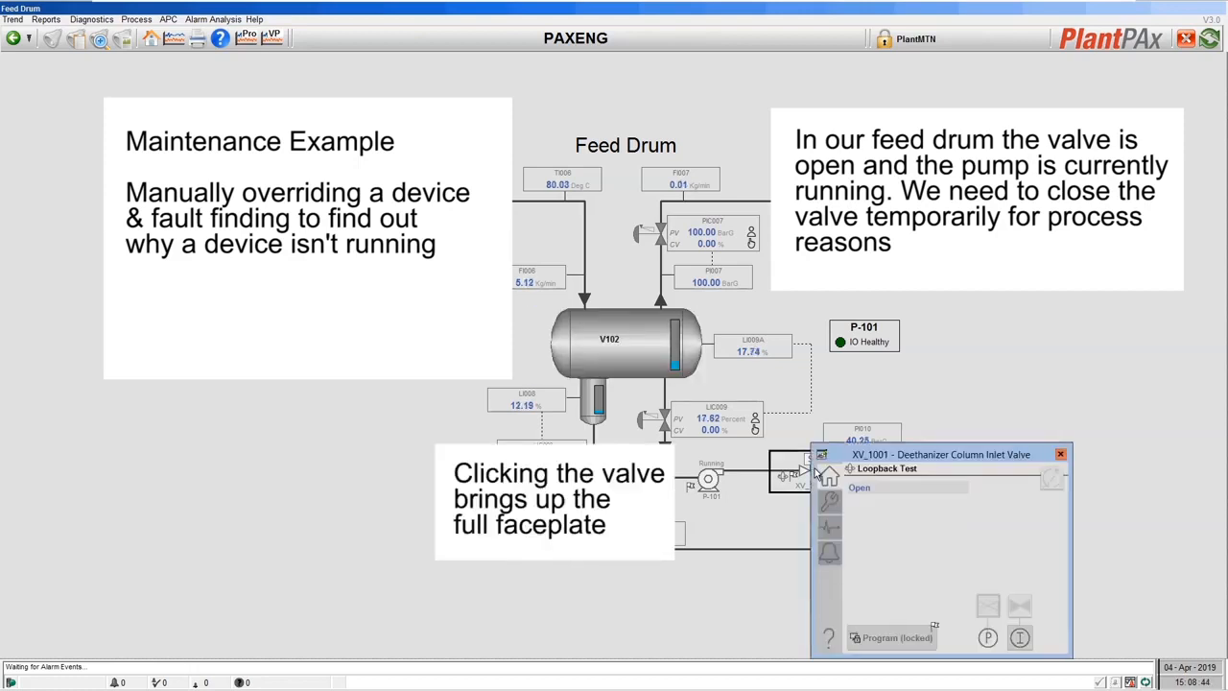
drag(862, 456, 960, 317)
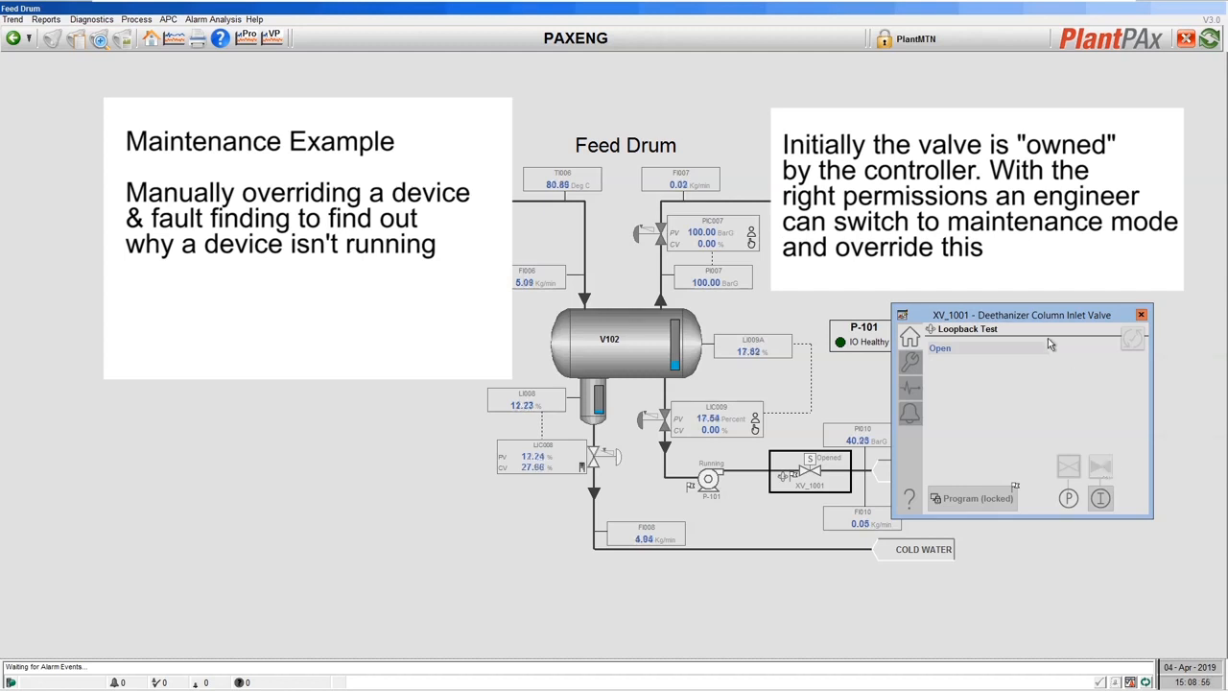
click(992, 495)
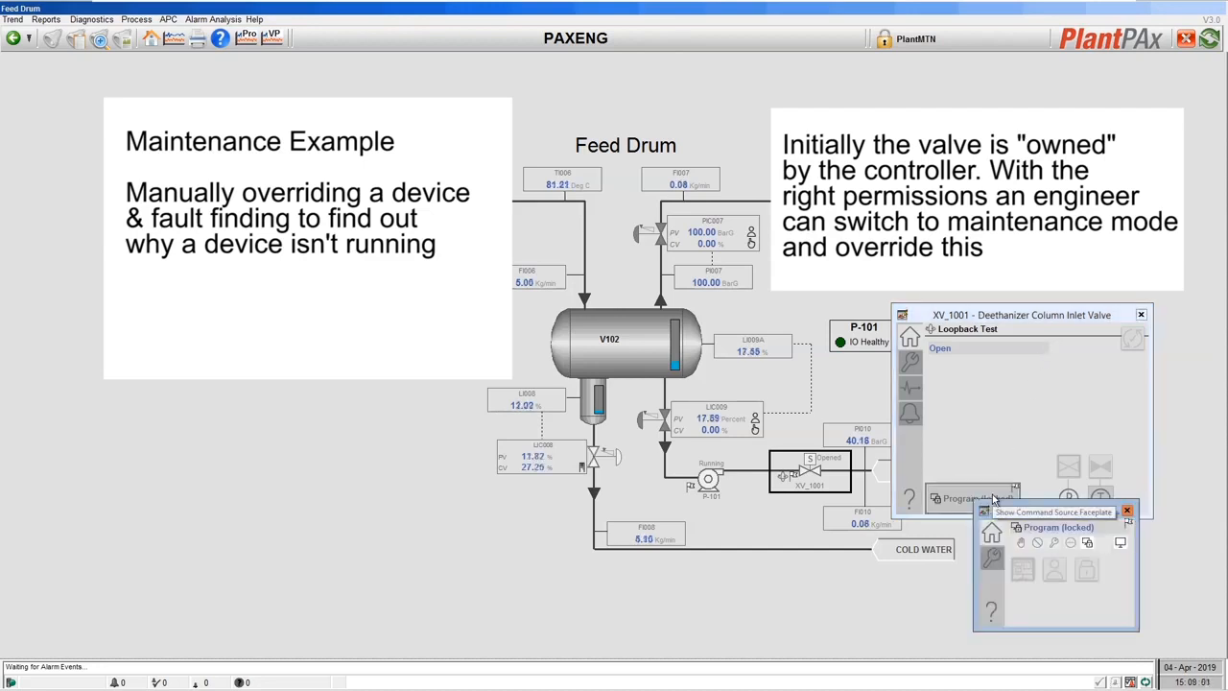
click(991, 559)
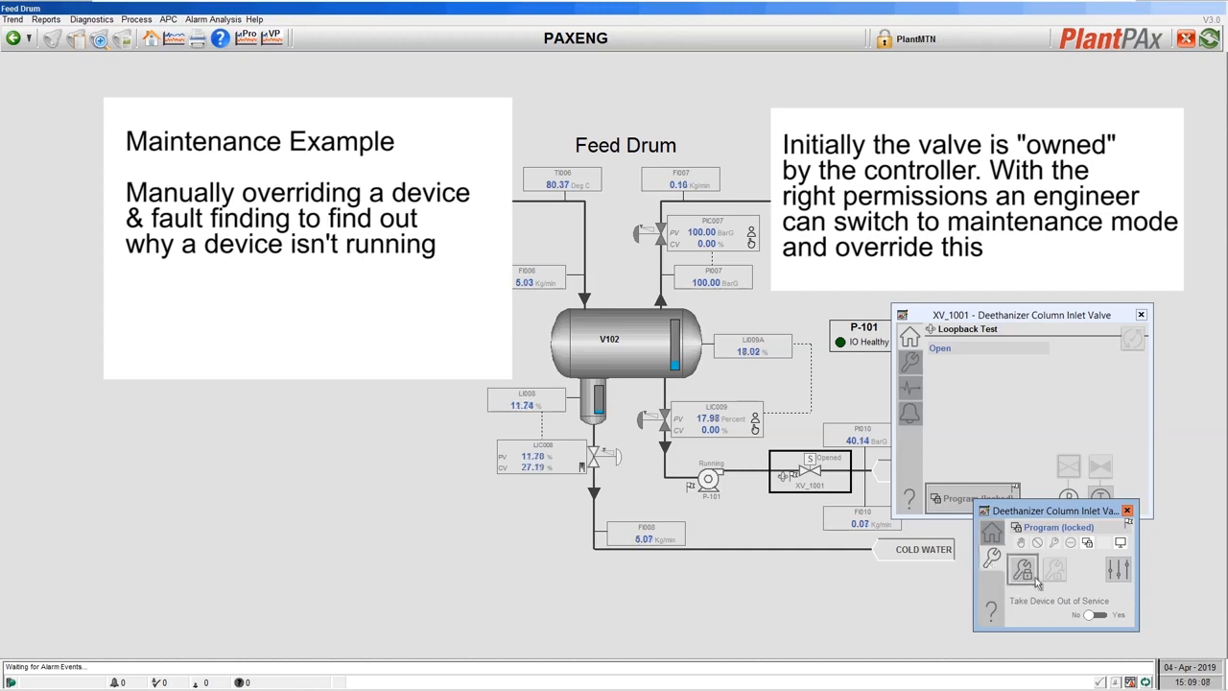
click(1022, 570)
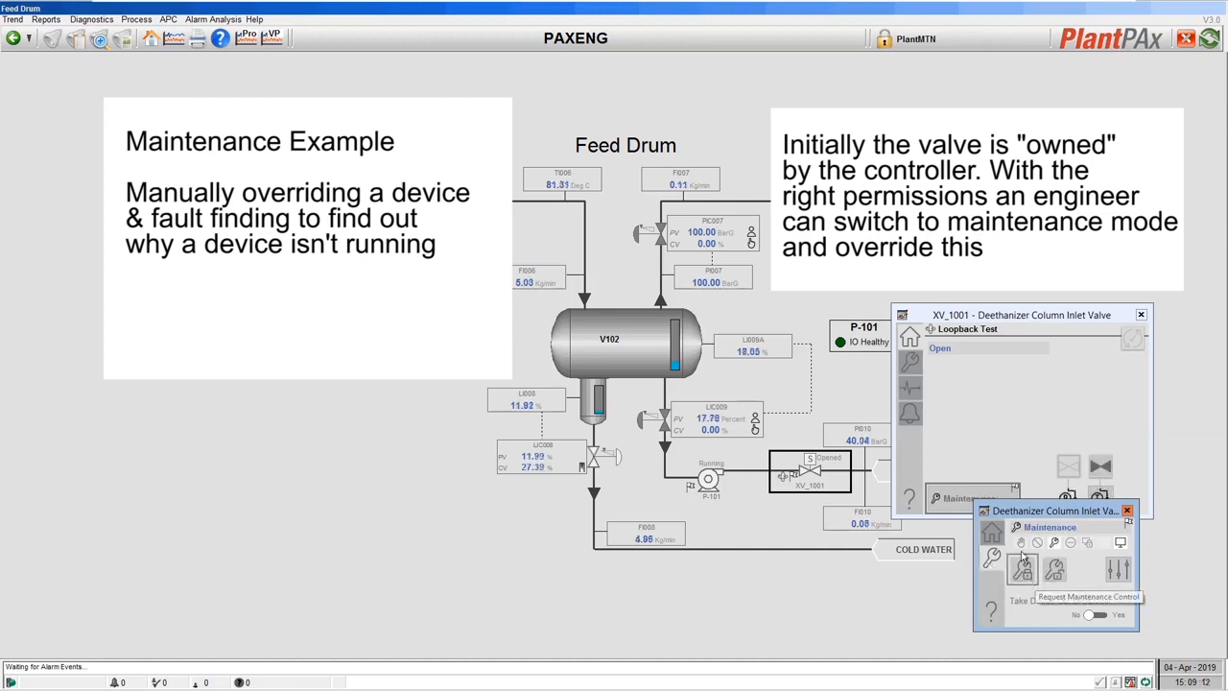
click(993, 535)
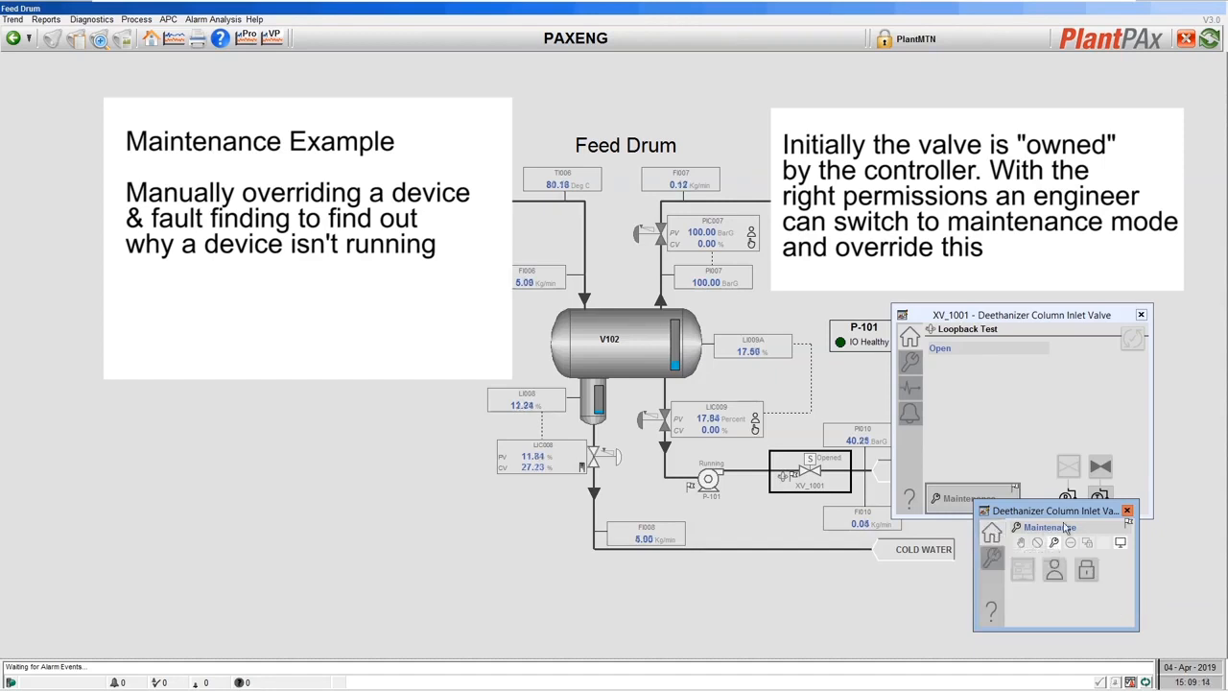
click(1127, 511)
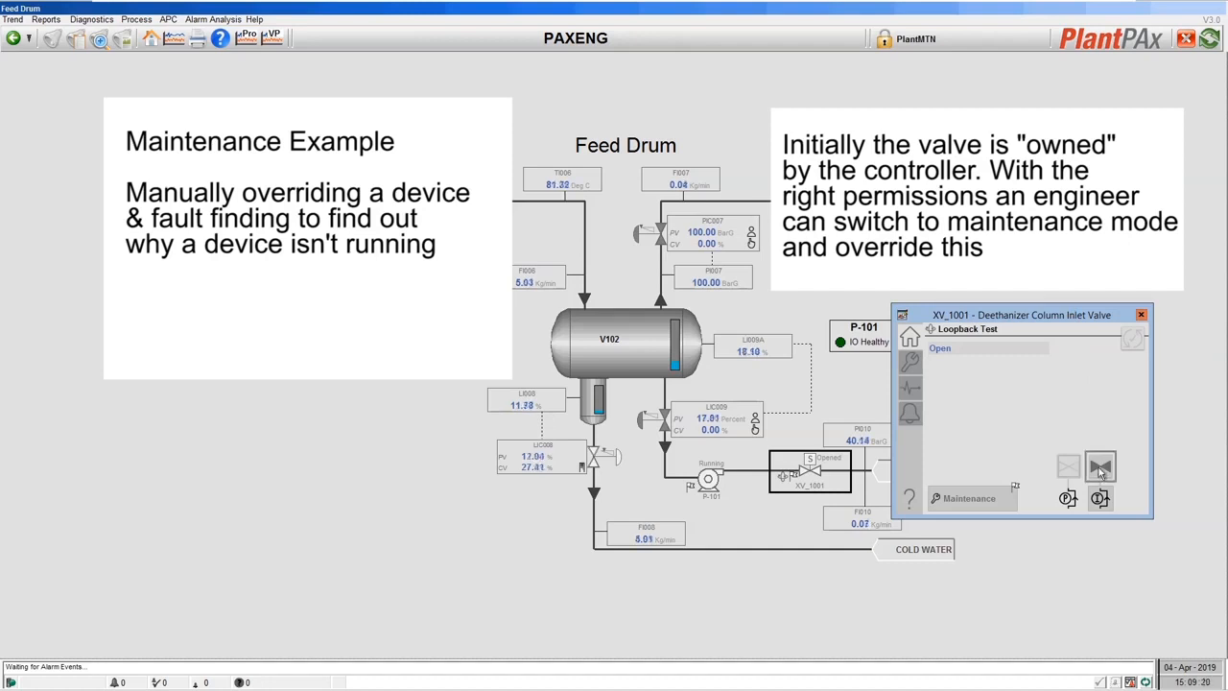
click(1100, 468)
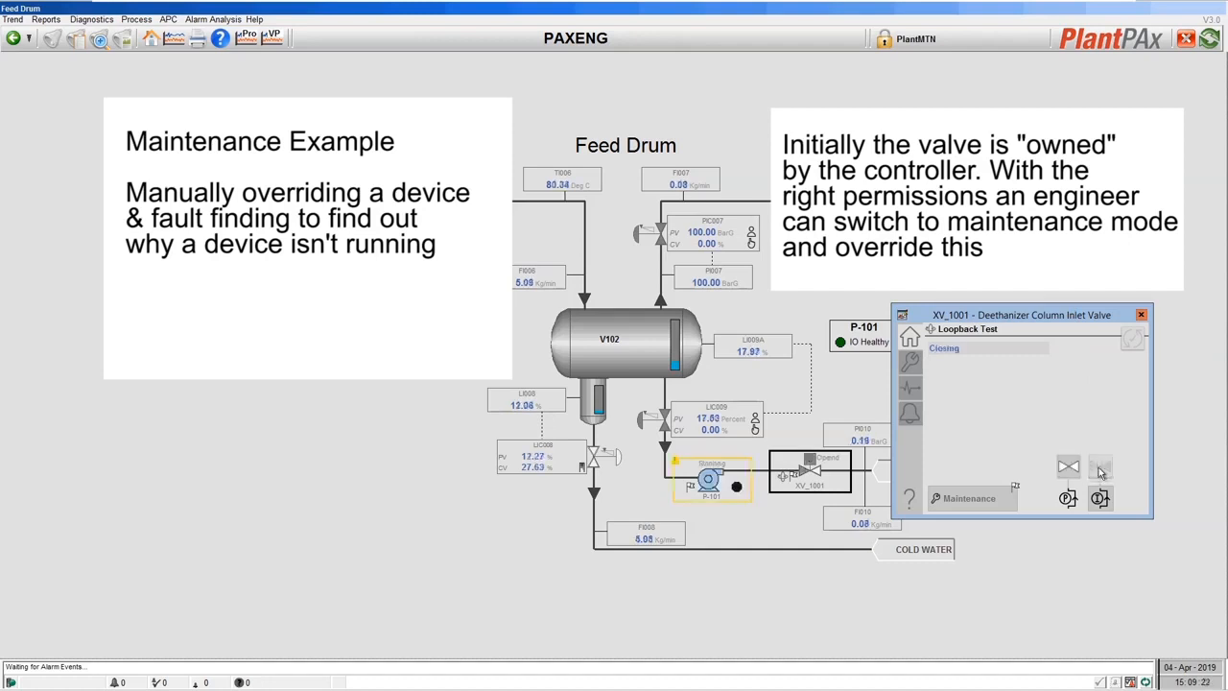
click(1142, 316)
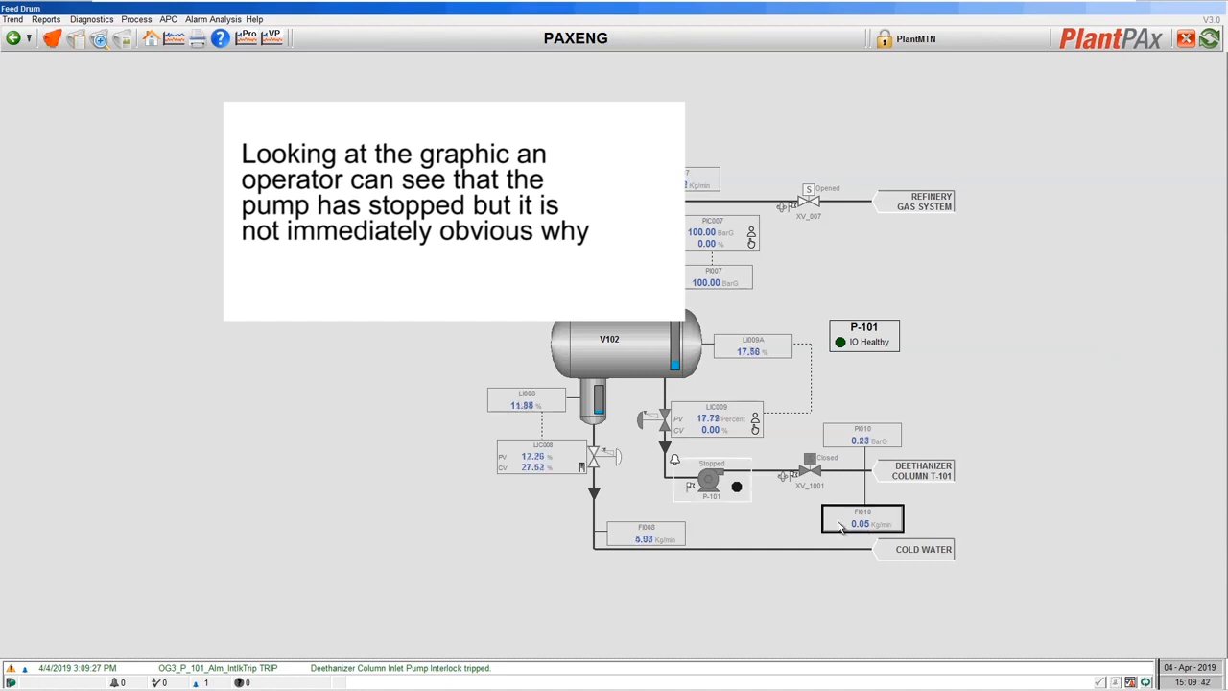
Step: Bring up the P-101 pump faceplate and its interlock list, placing the two windows side by side
click(732, 489)
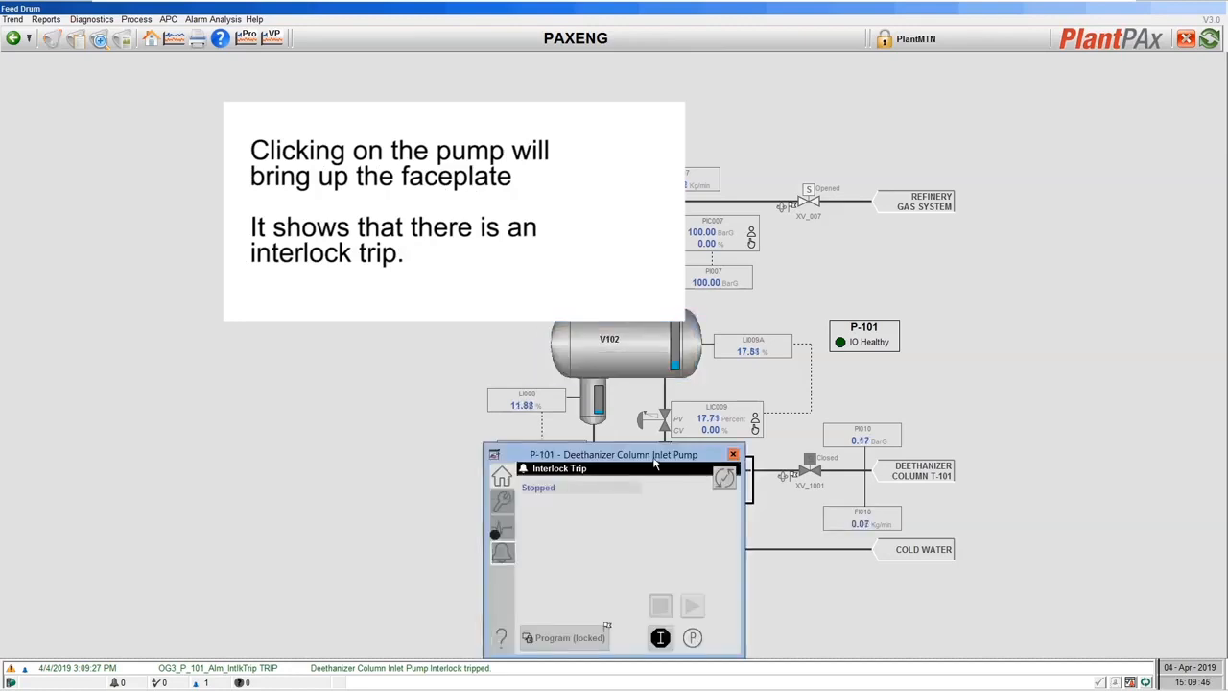
drag(650, 455, 363, 432)
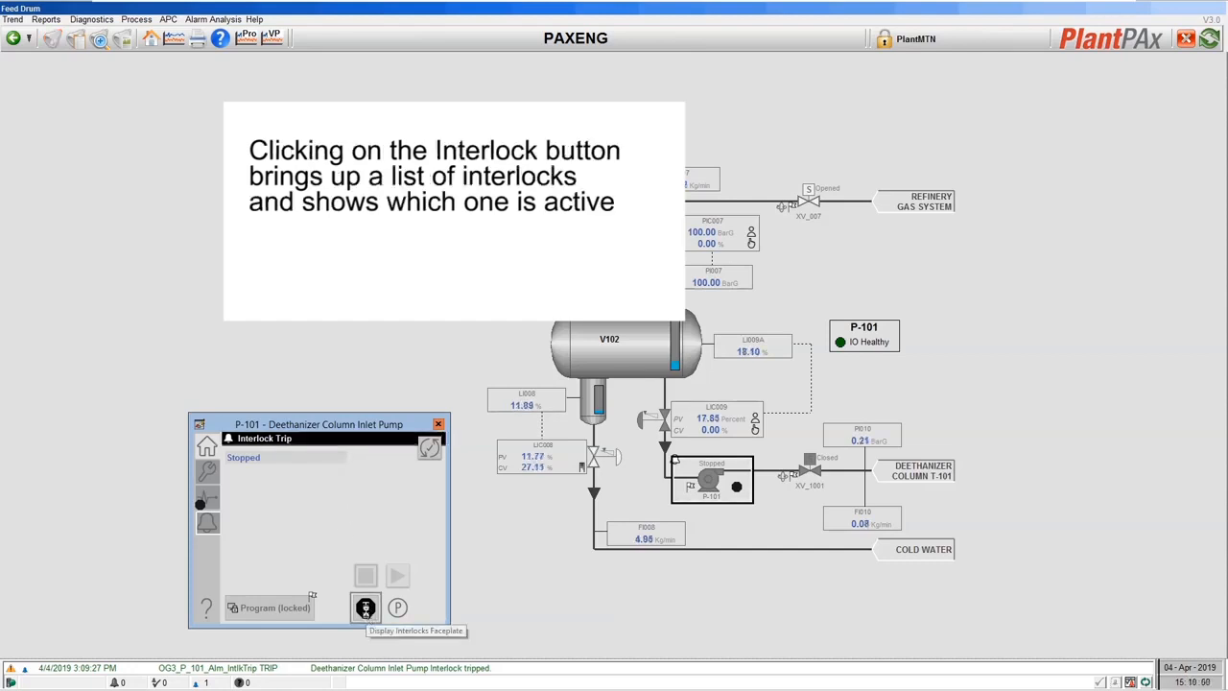
click(366, 612)
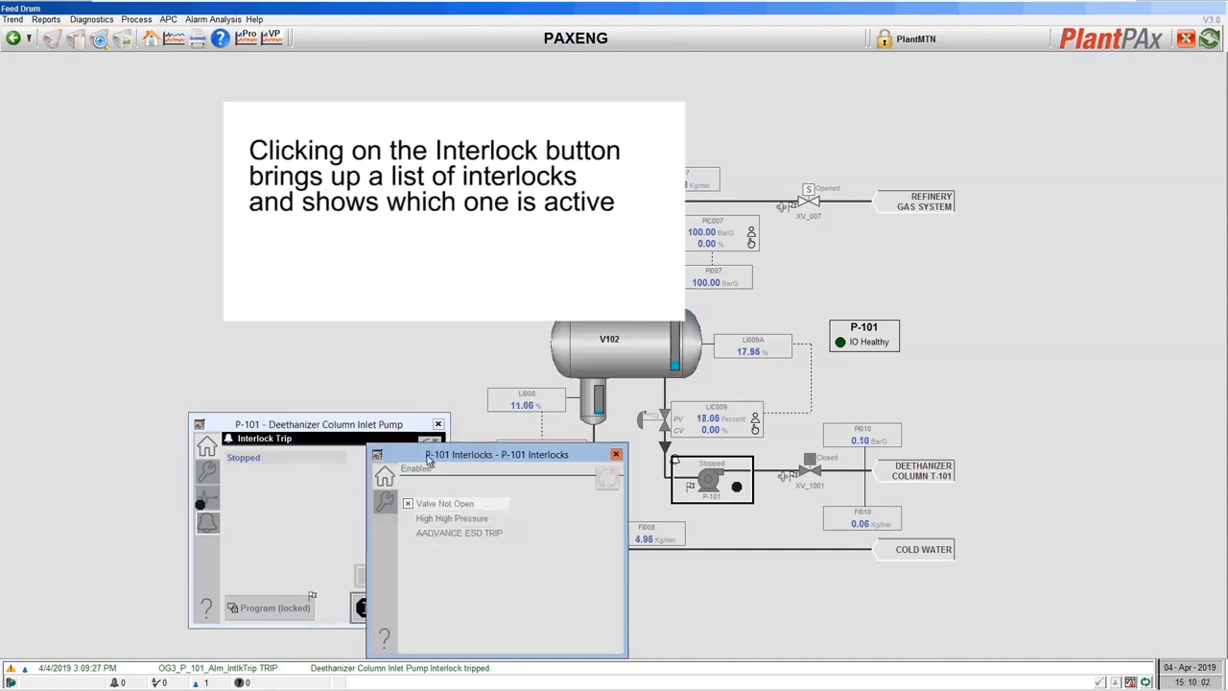
drag(427, 461, 519, 427)
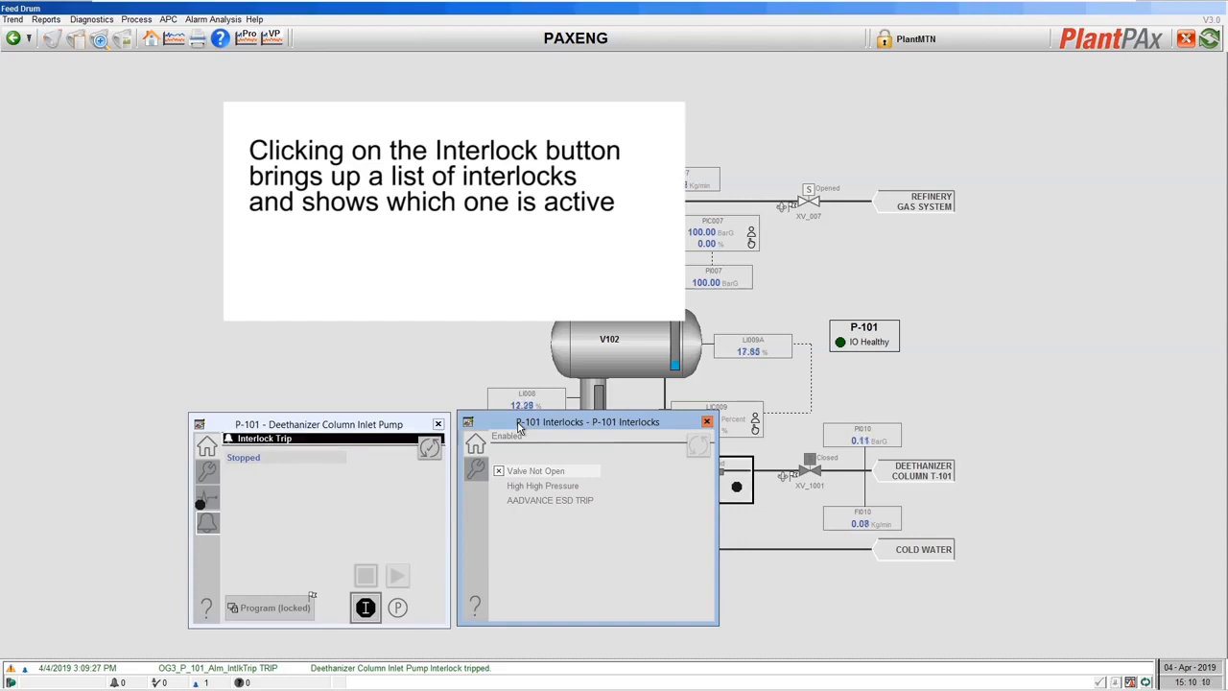
Step: Inspect the device faceplates behind the Valve Not Open and High High Pressure interlocks, closing the inlet pressure one
click(559, 472)
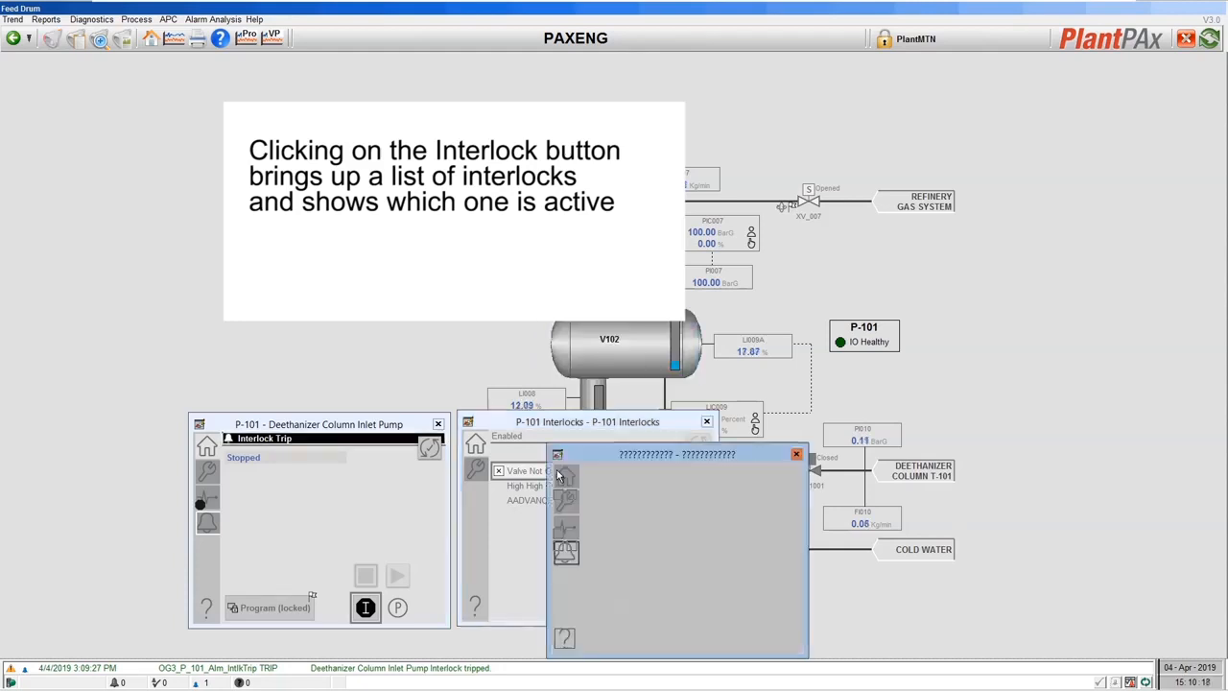
drag(576, 455, 874, 419)
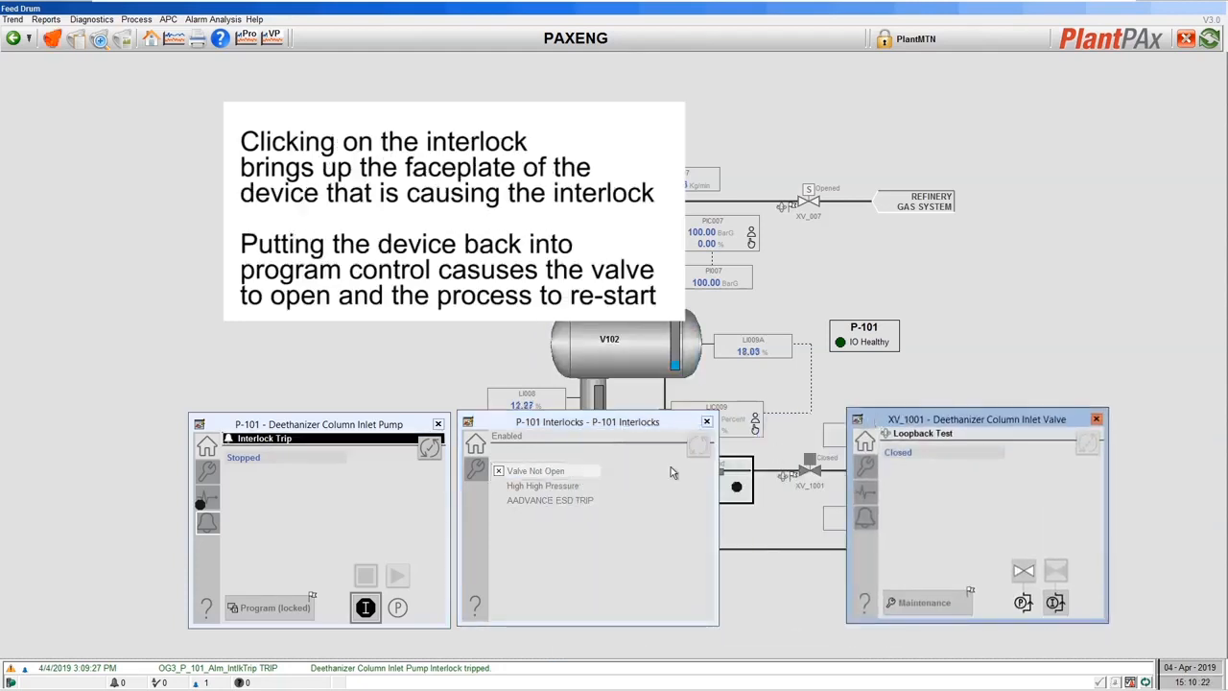
click(556, 486)
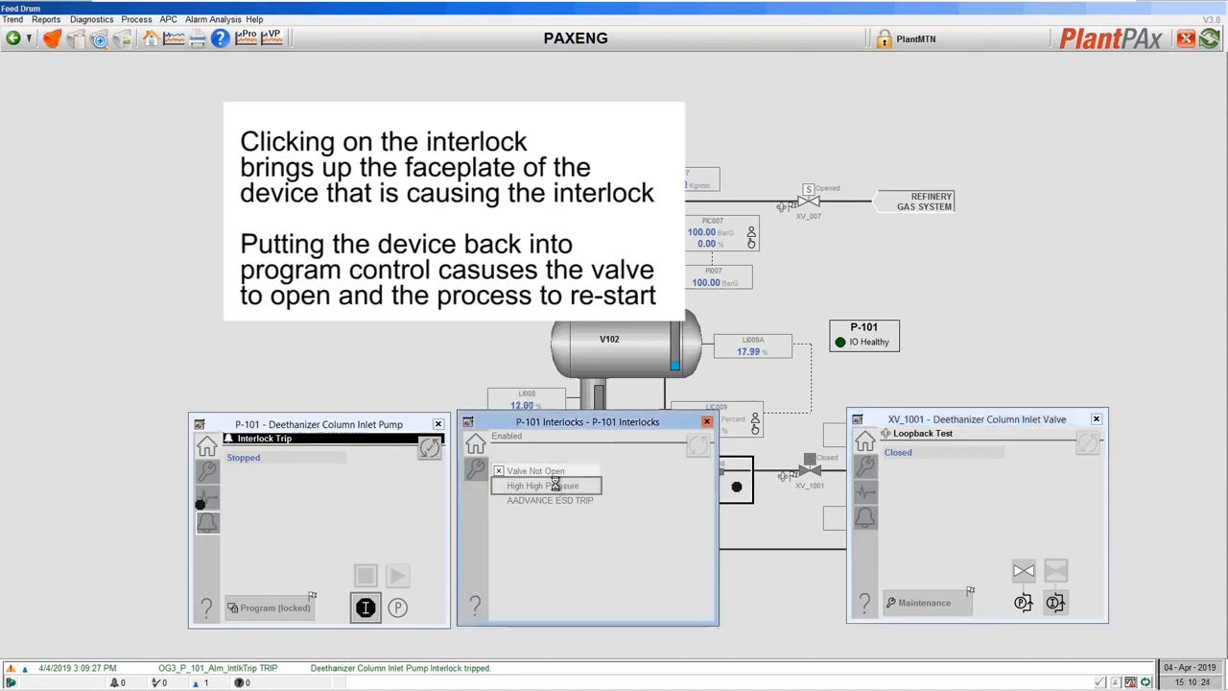
drag(628, 462, 652, 195)
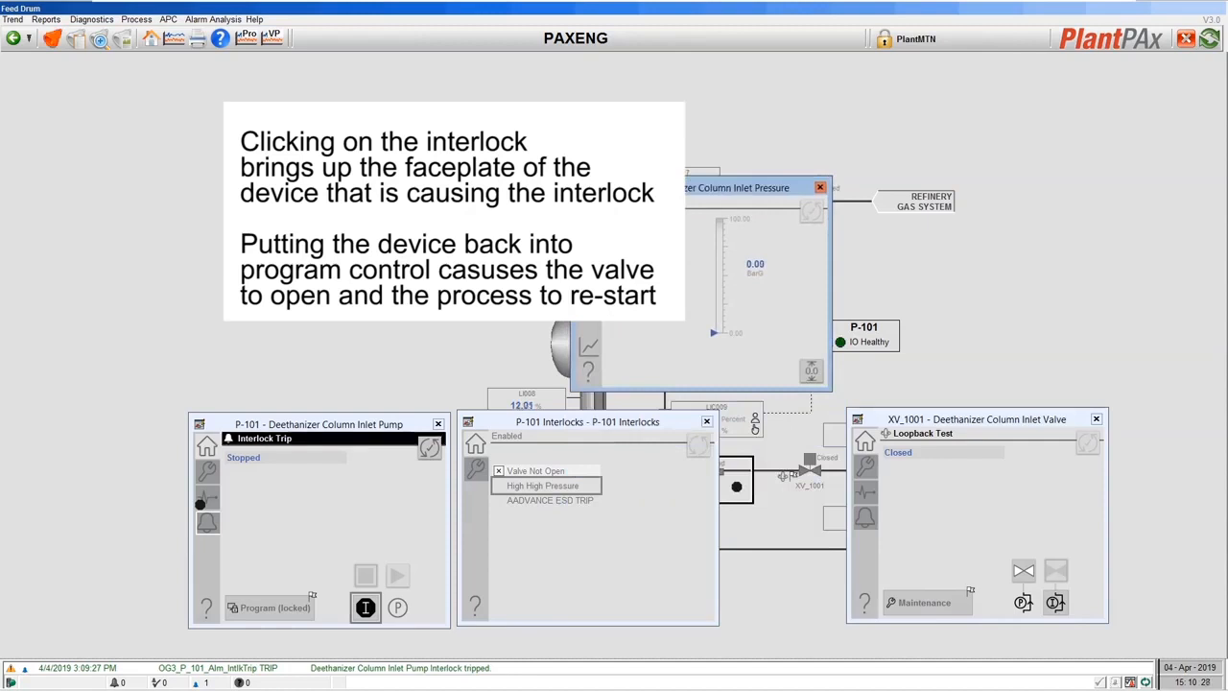
click(819, 188)
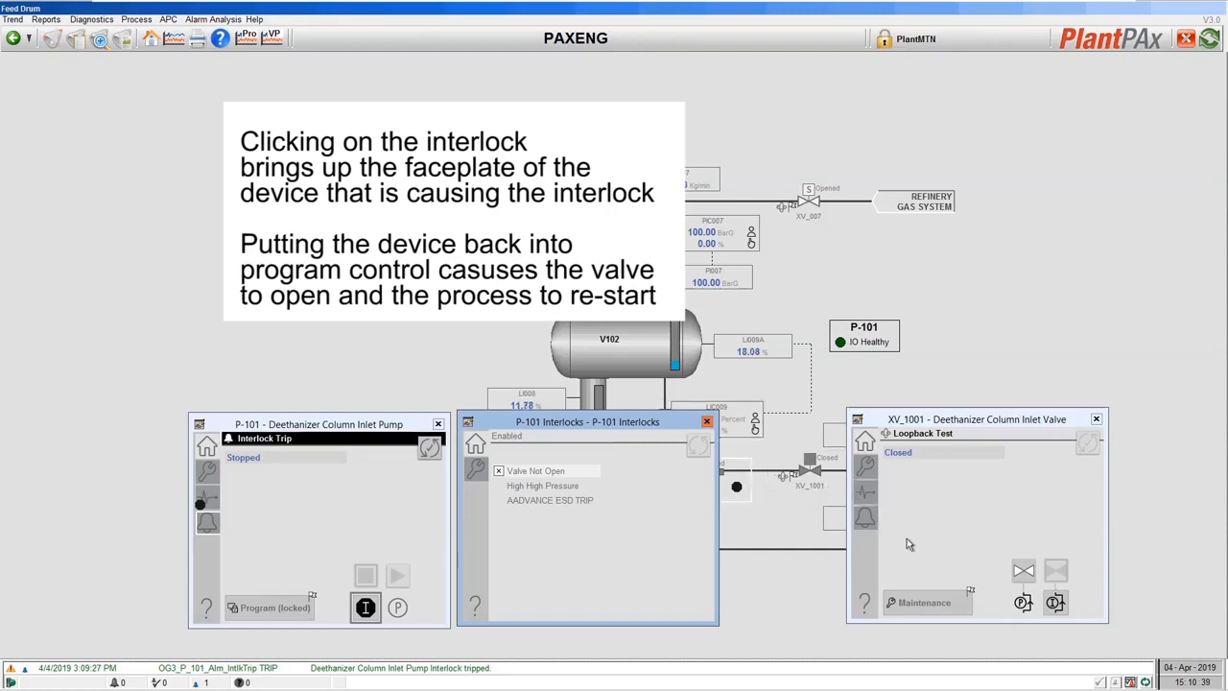
Step: Release maintenance control of valve XV_1001 to return it to program control, and close its command source window and faceplate
click(940, 604)
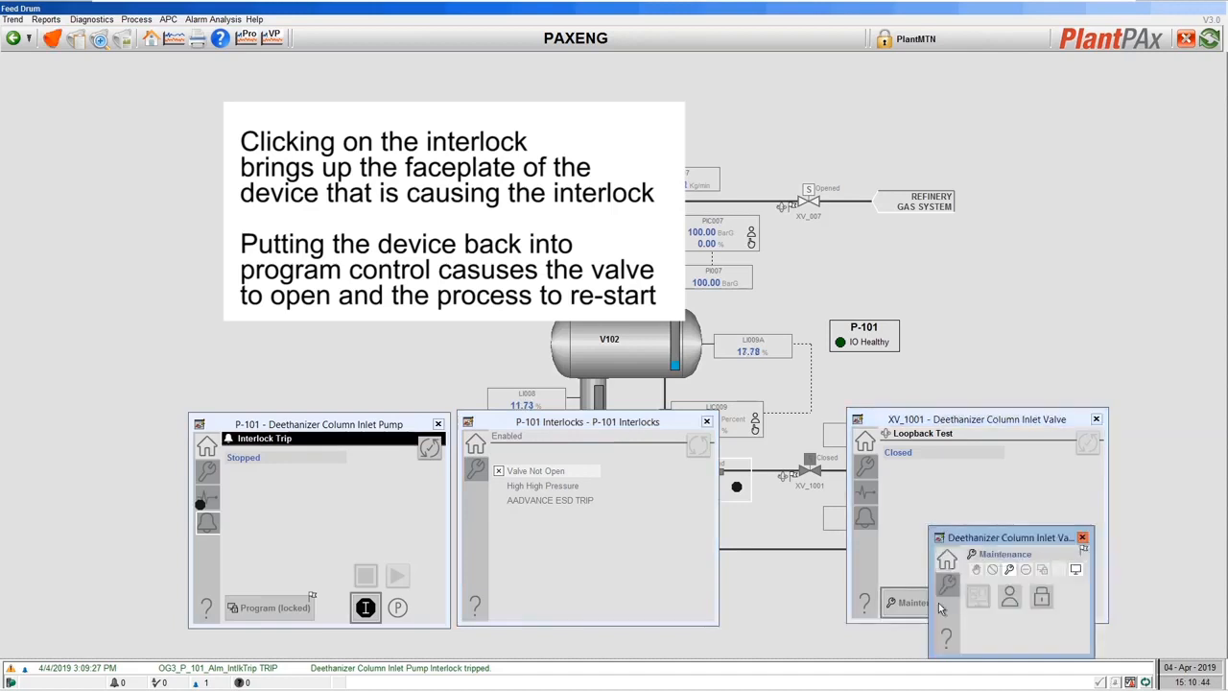
click(942, 582)
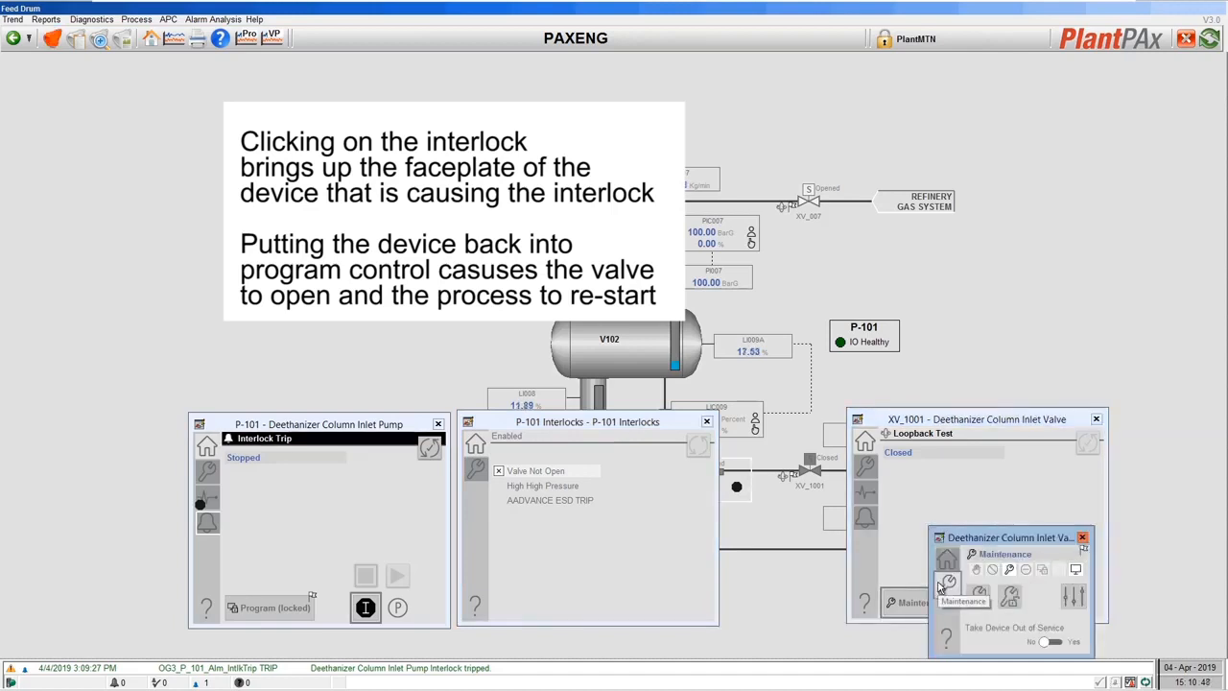
click(1009, 605)
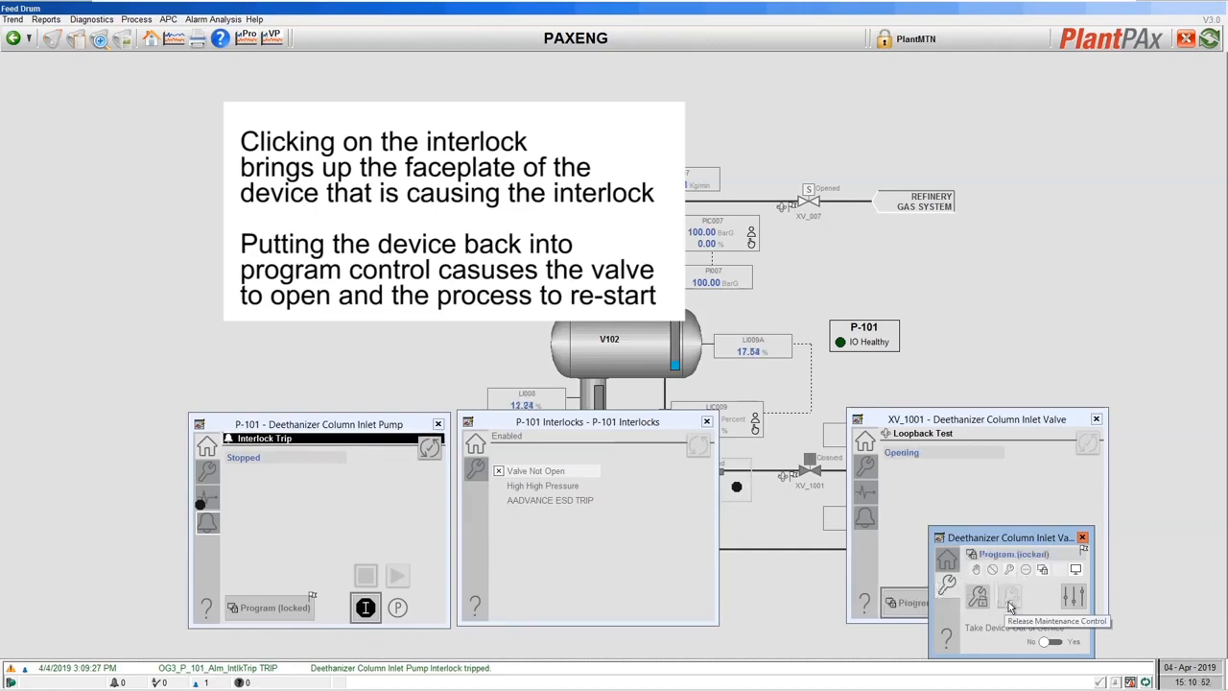
click(950, 560)
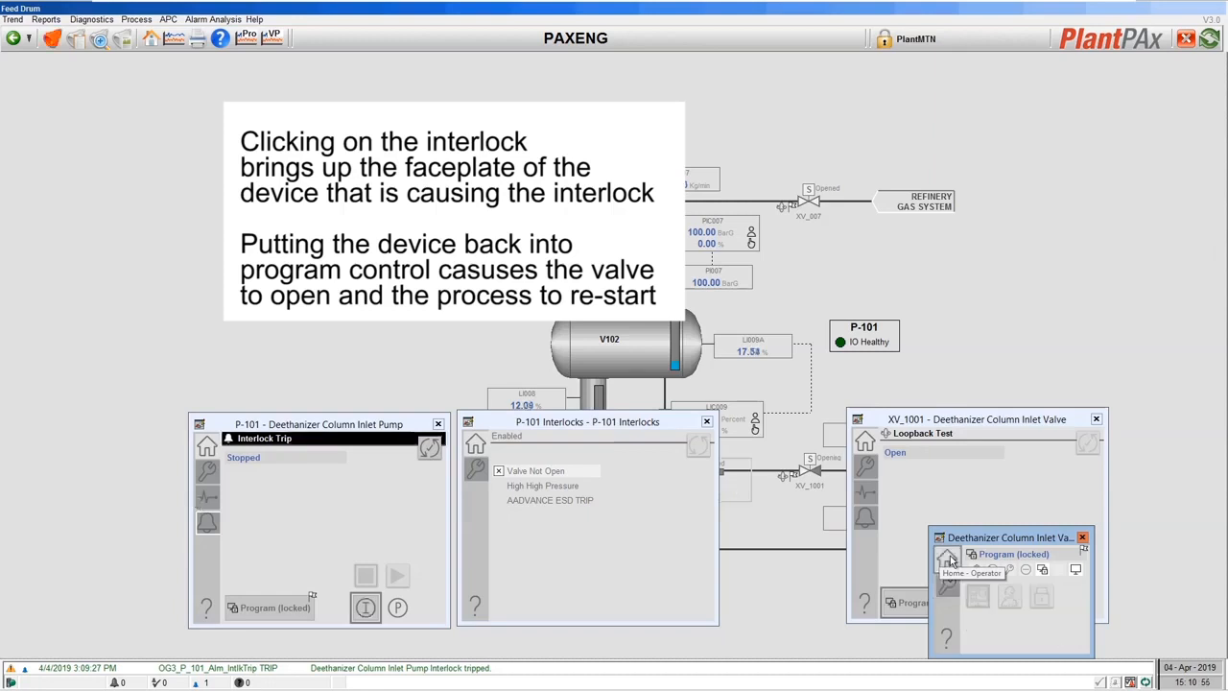
click(1082, 537)
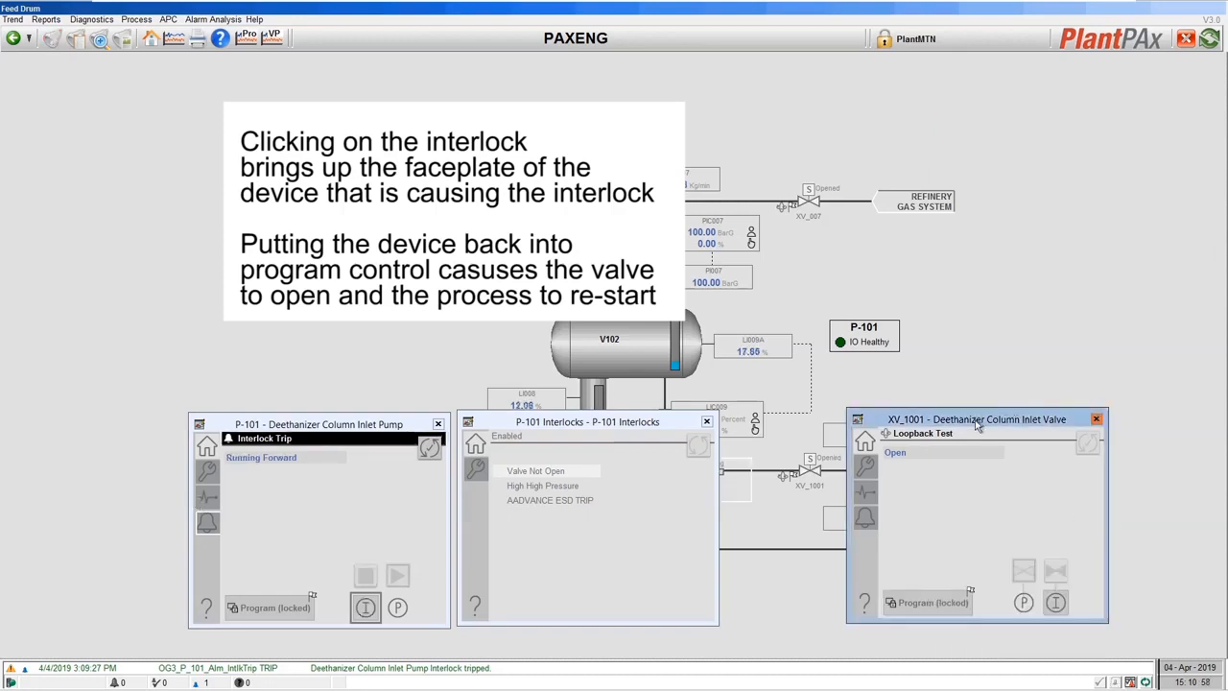
drag(978, 425, 988, 416)
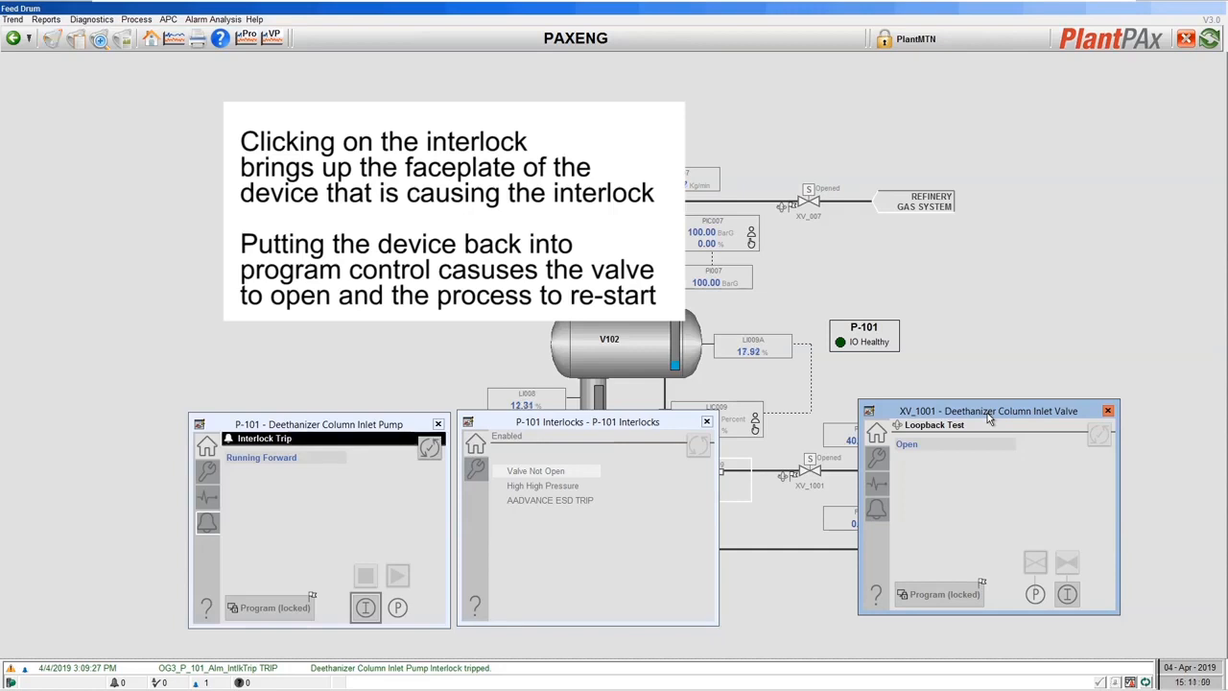
click(1107, 413)
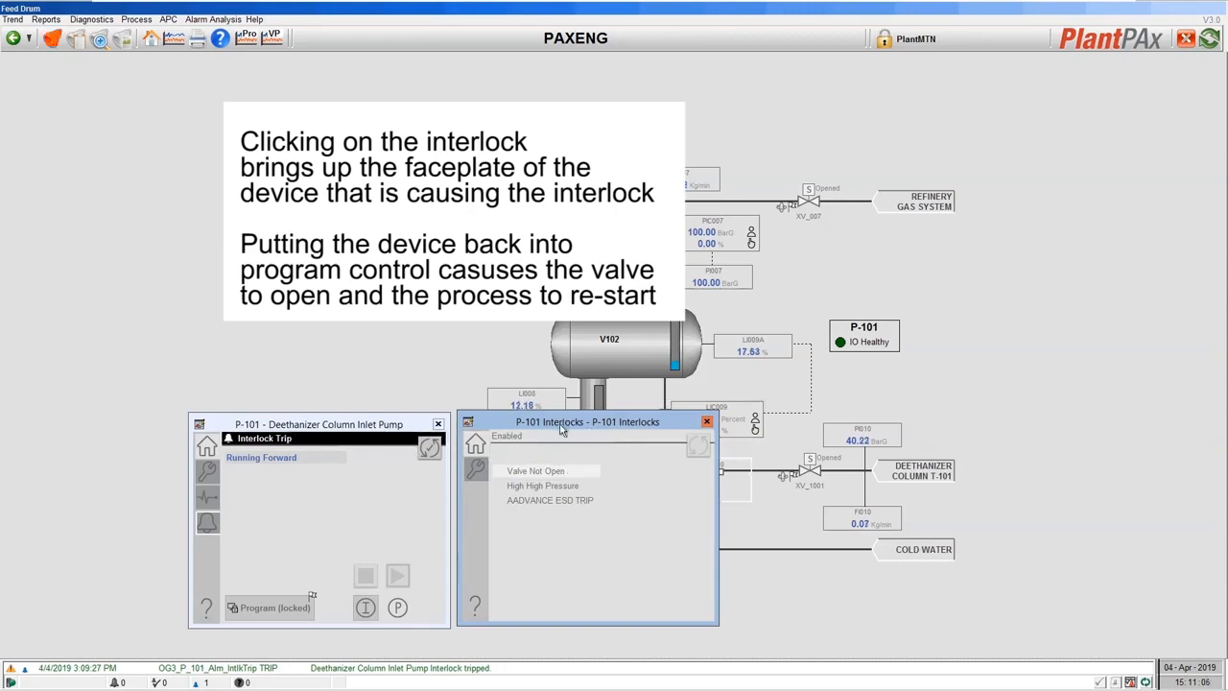
Step: Close the P-101 interlock list and acknowledge the Interlock Trip alarm from the pump's faceplate
drag(579, 425, 902, 425)
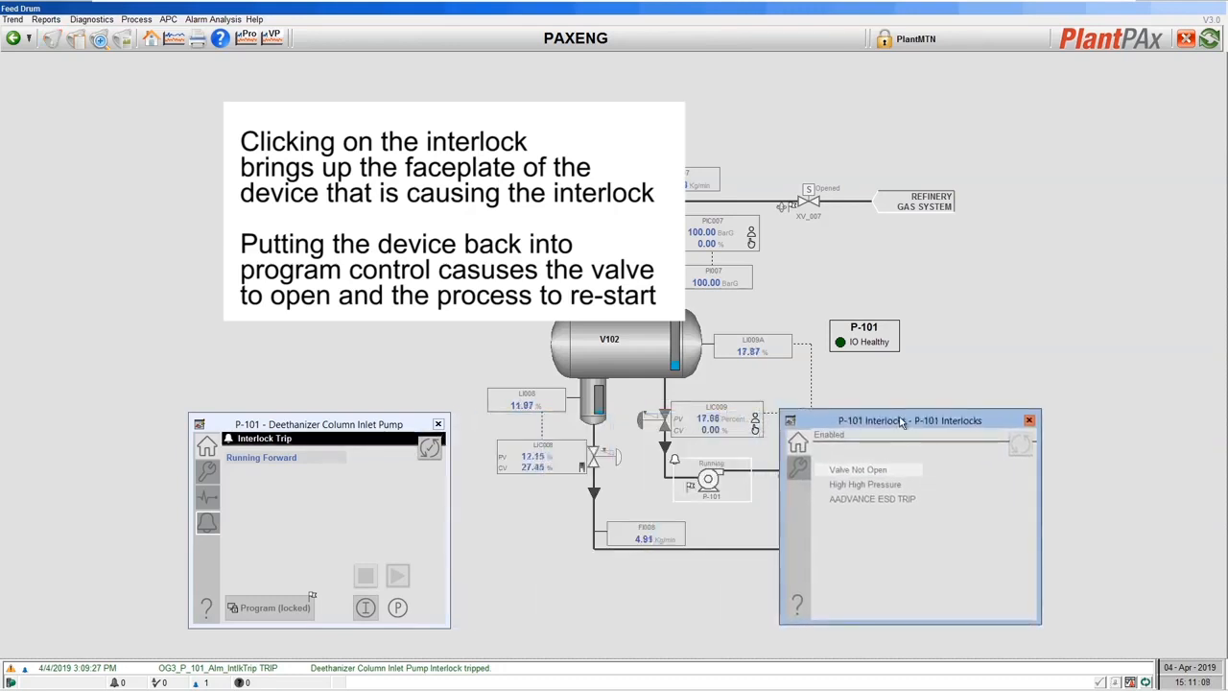
click(1029, 421)
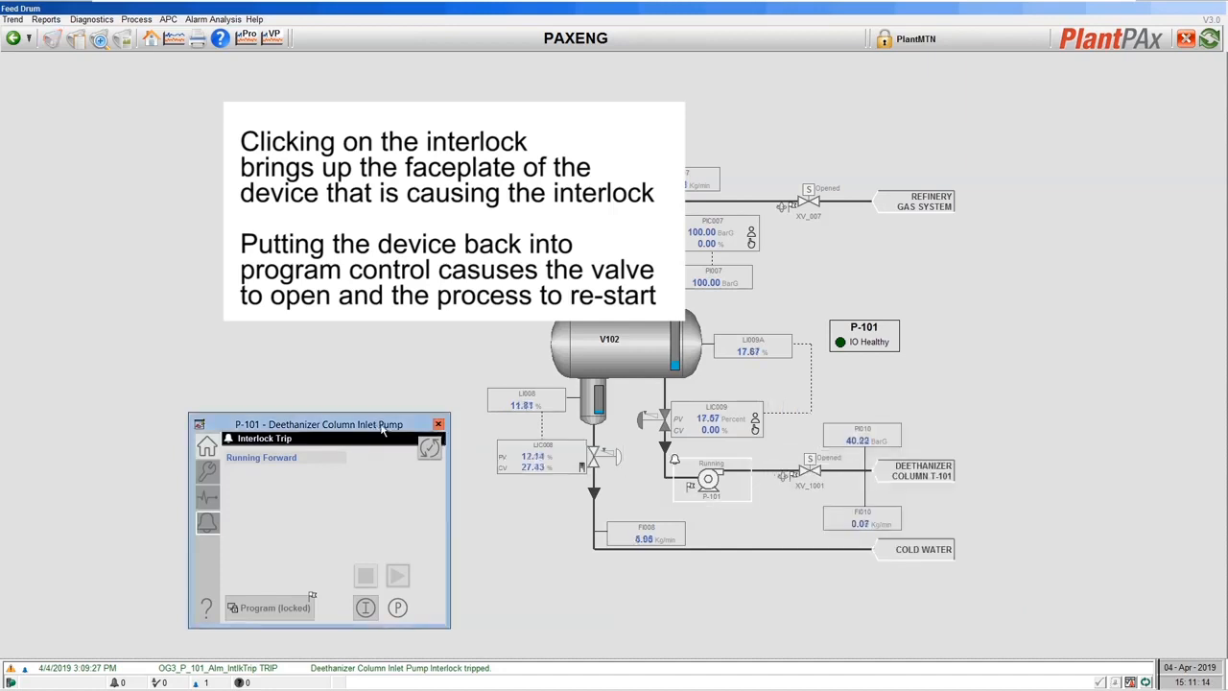
drag(377, 430, 393, 428)
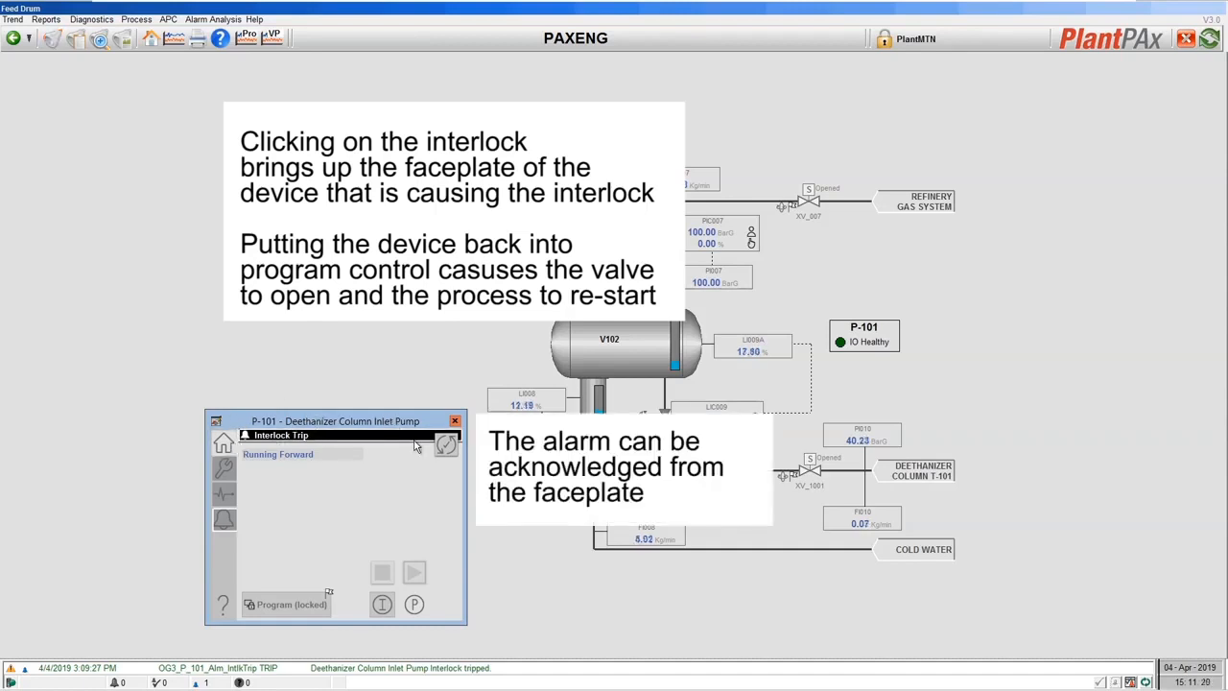
click(446, 445)
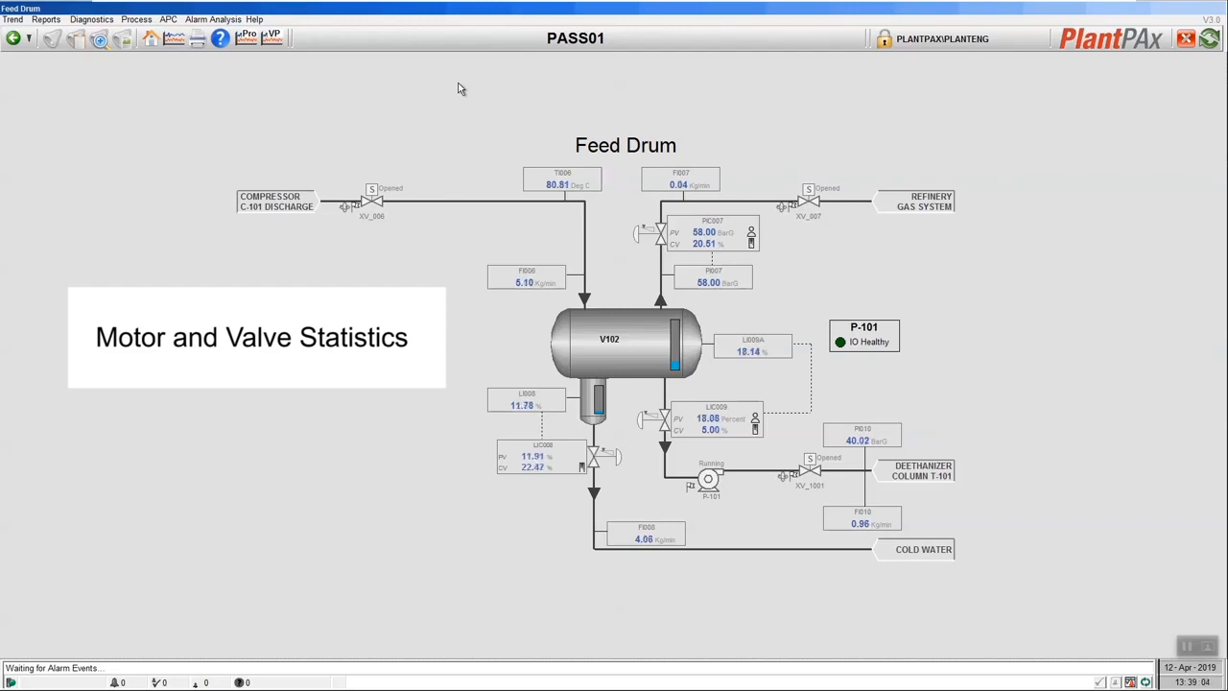
Step: View the accumulated run time statistics of pump P-101 from its maintenance page, and close the statistics window and faceplate
click(721, 482)
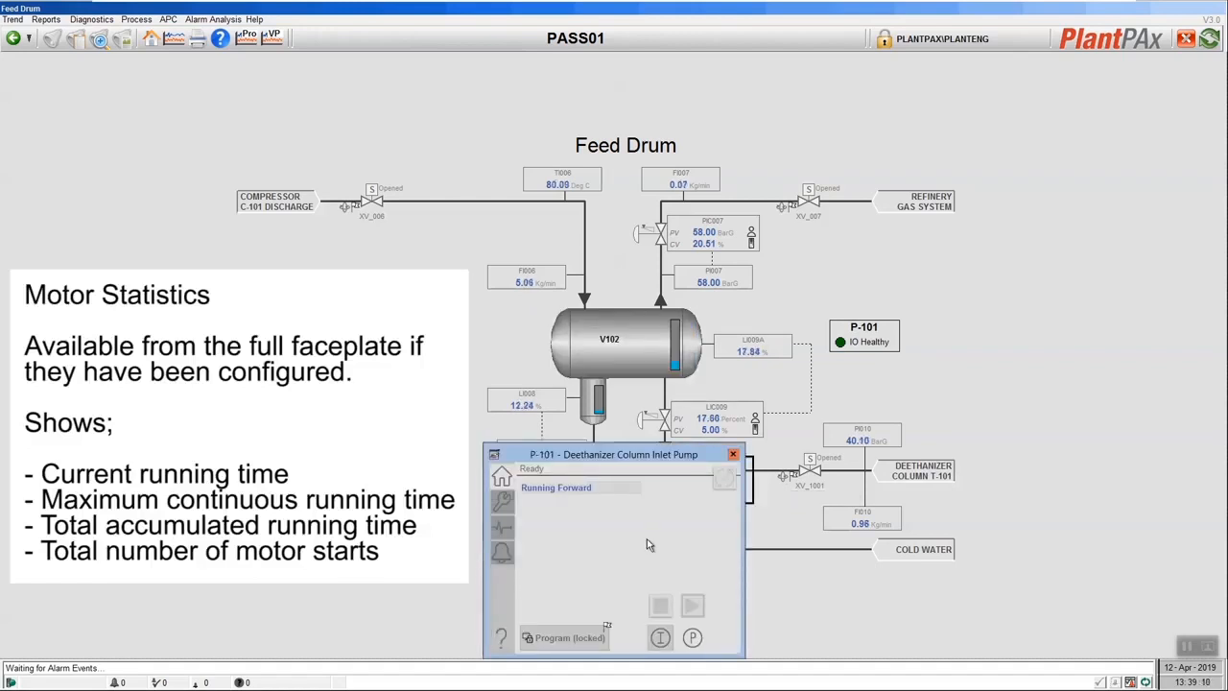
click(500, 509)
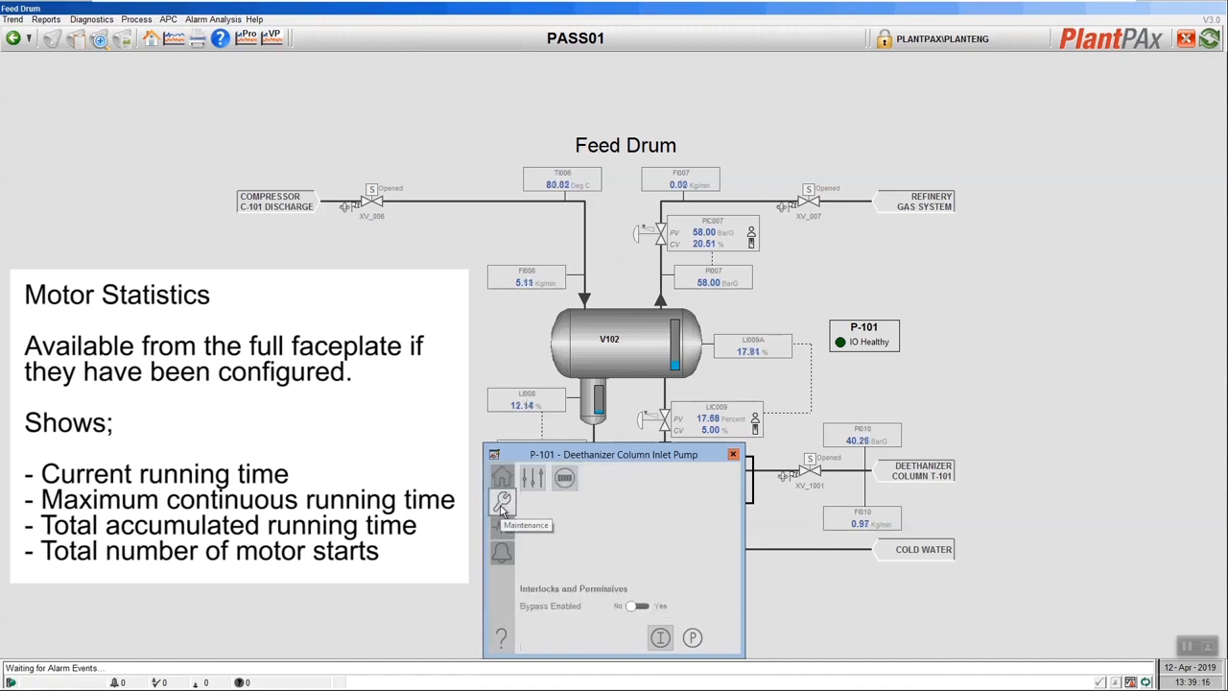
click(559, 479)
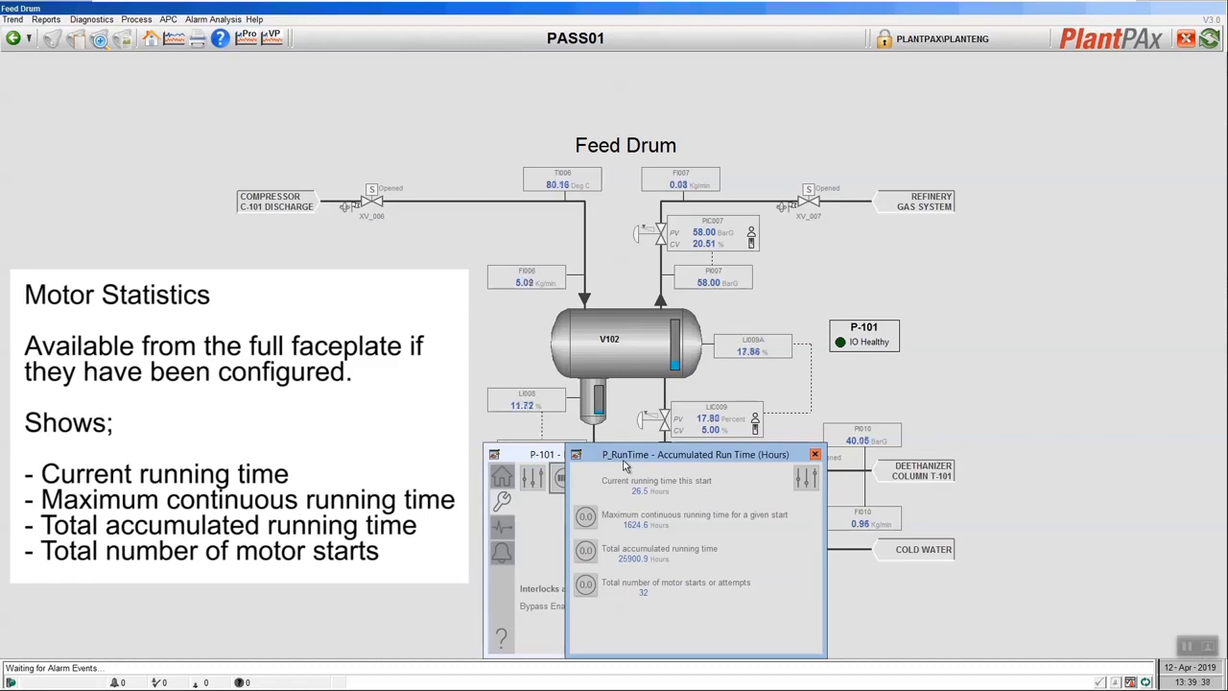
click(814, 455)
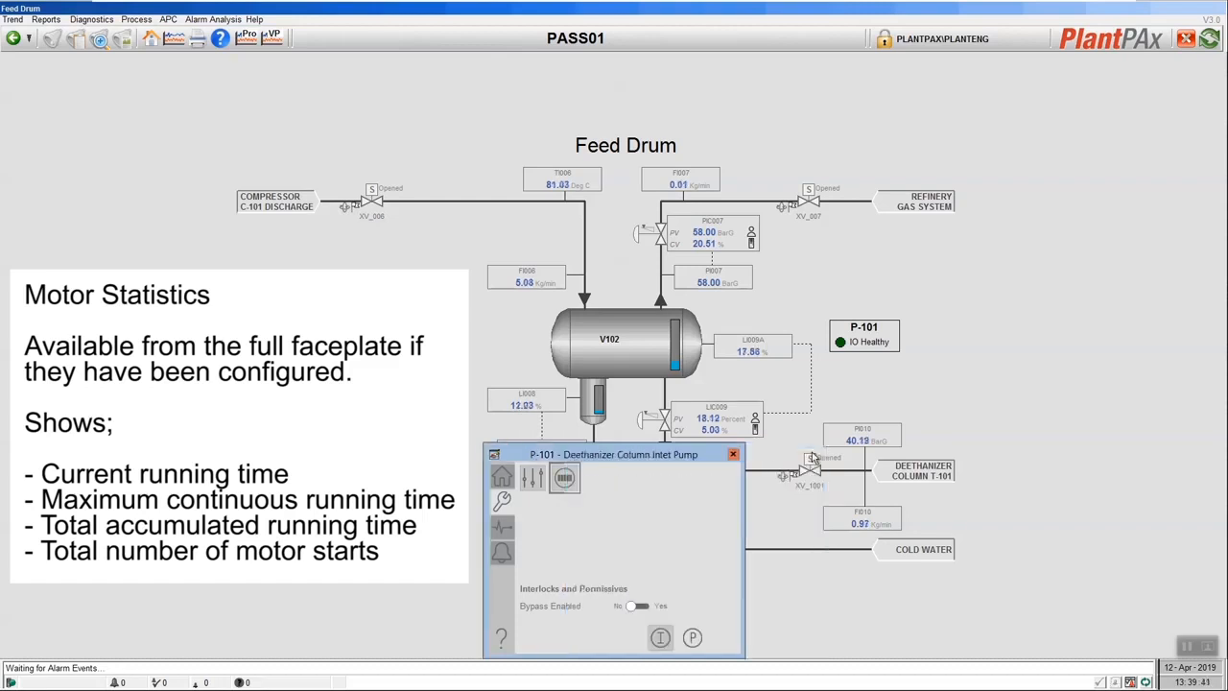
click(733, 454)
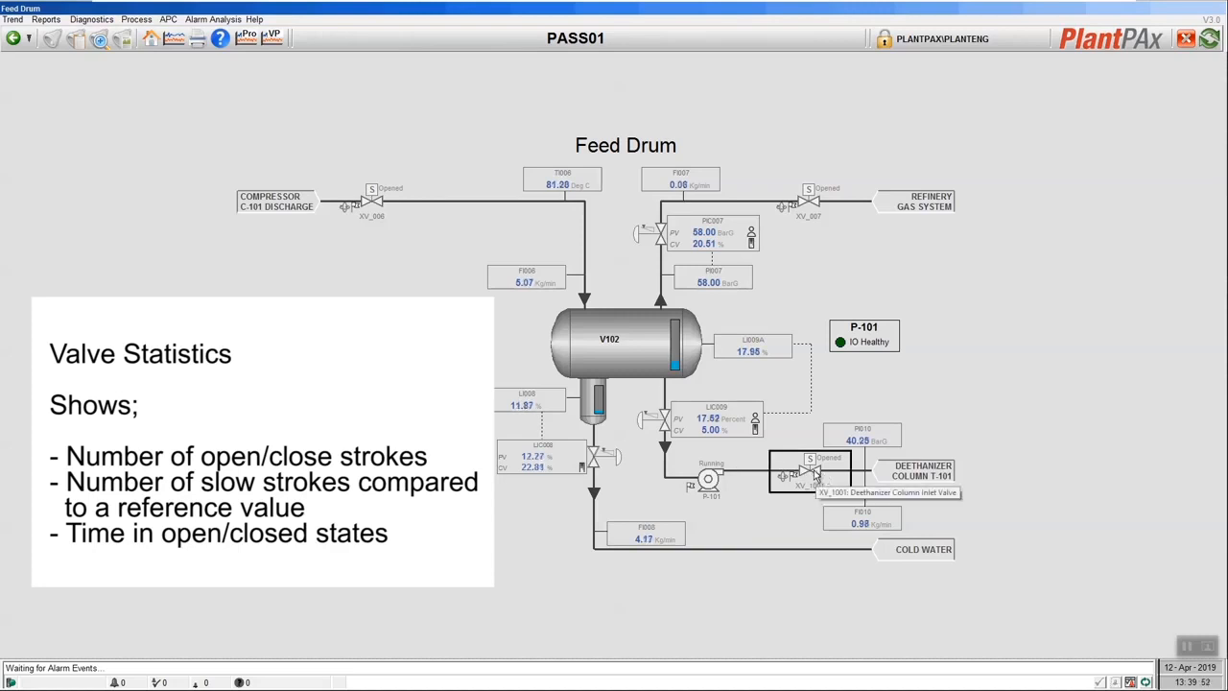
Step: View the stroke and time-in-state statistics of valve XV_1001 from its maintenance page, moving the statistics window over the valve's faceplate
click(813, 475)
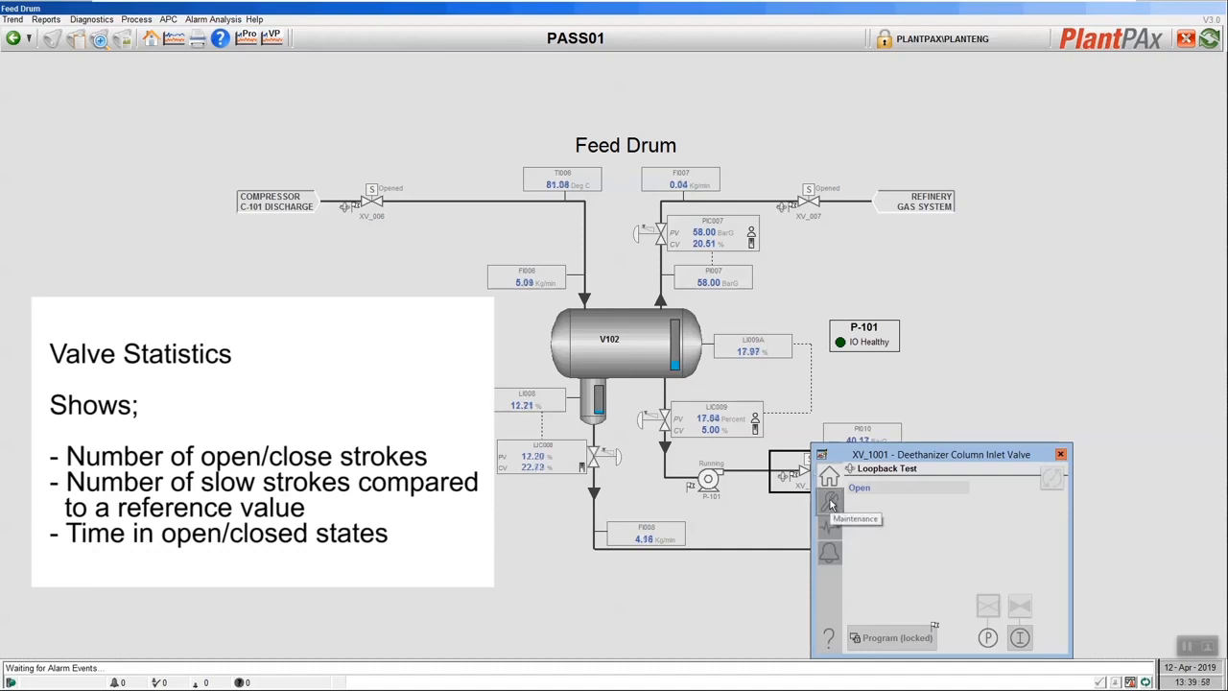
click(831, 503)
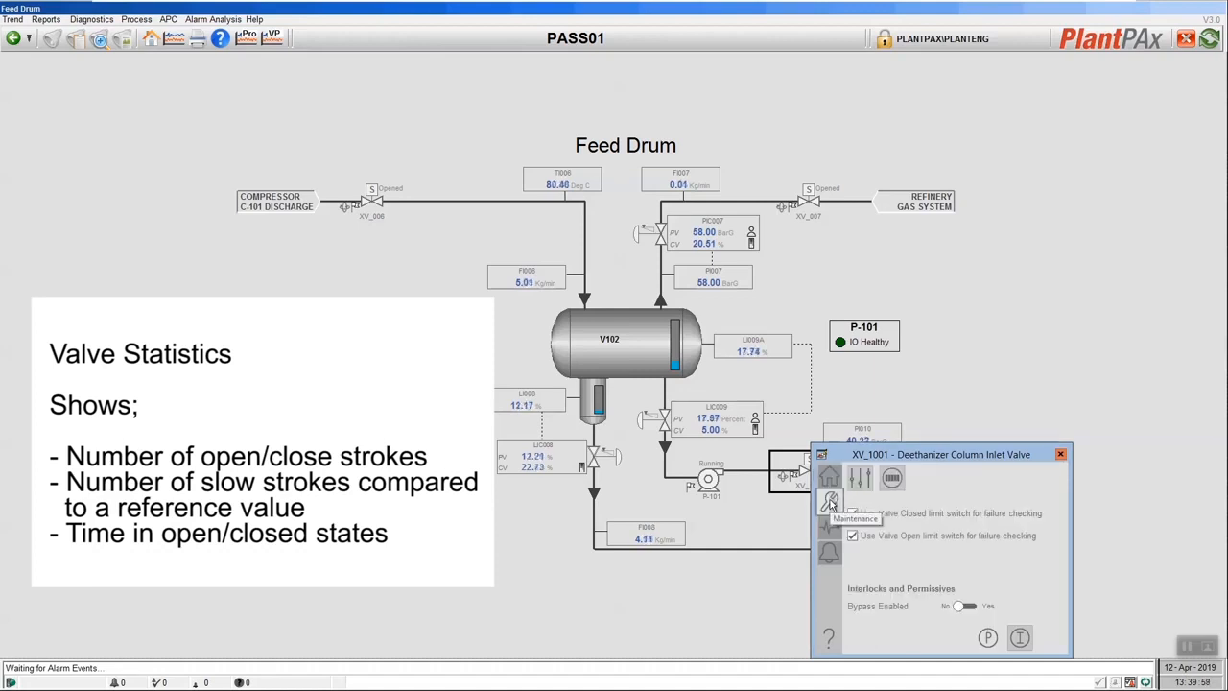
click(892, 479)
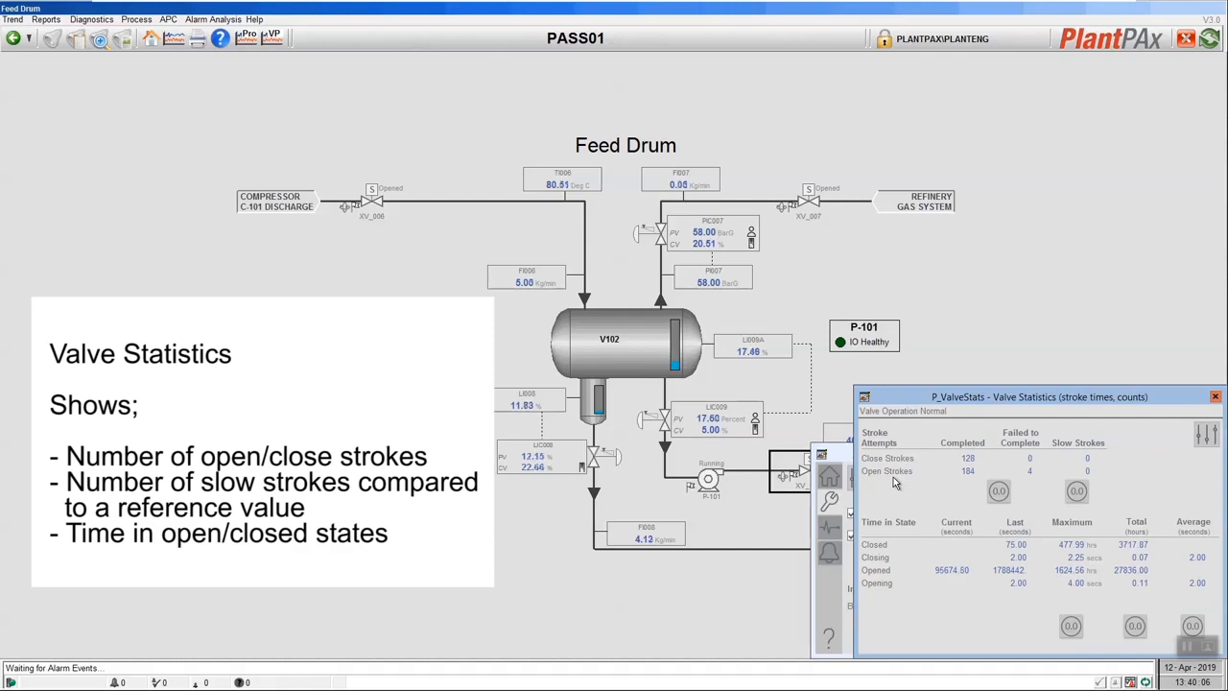
drag(912, 396, 870, 392)
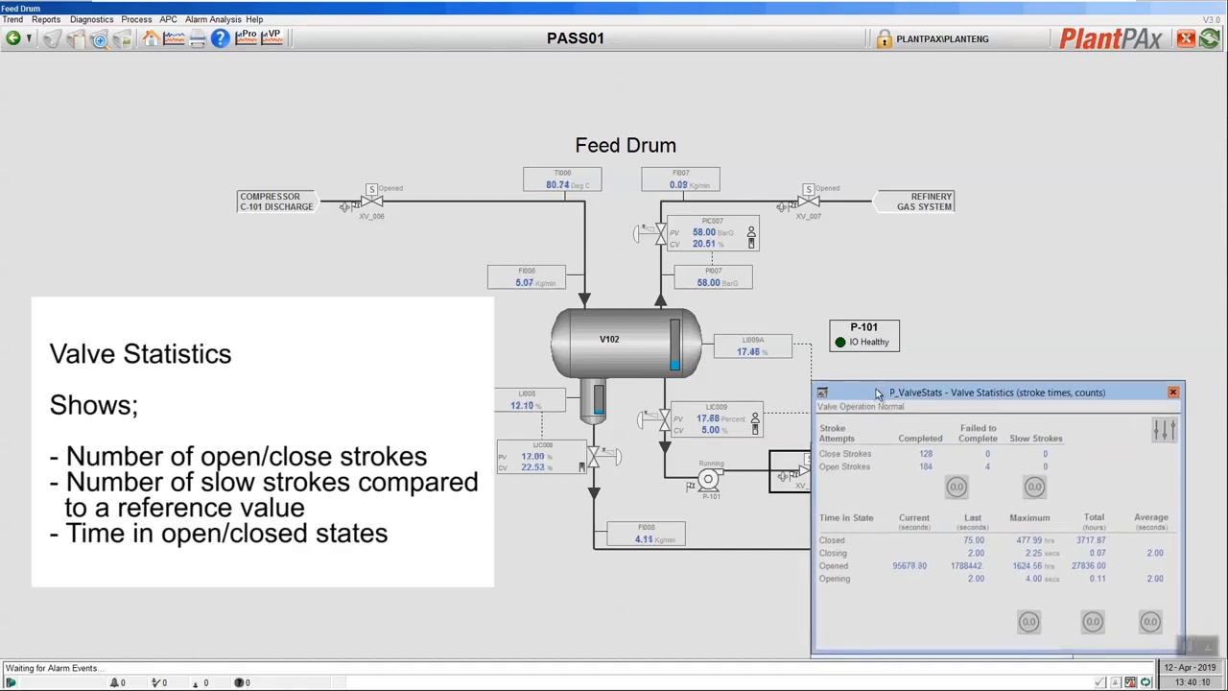